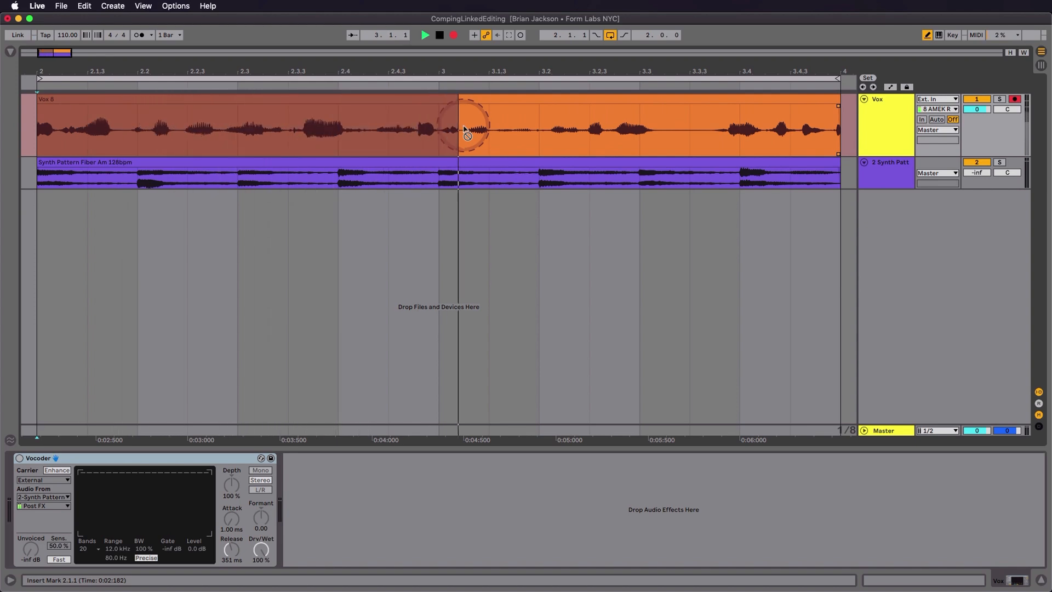
Stop the take recording and disarm the Vox track.
{"action": "key", "text": "space"}
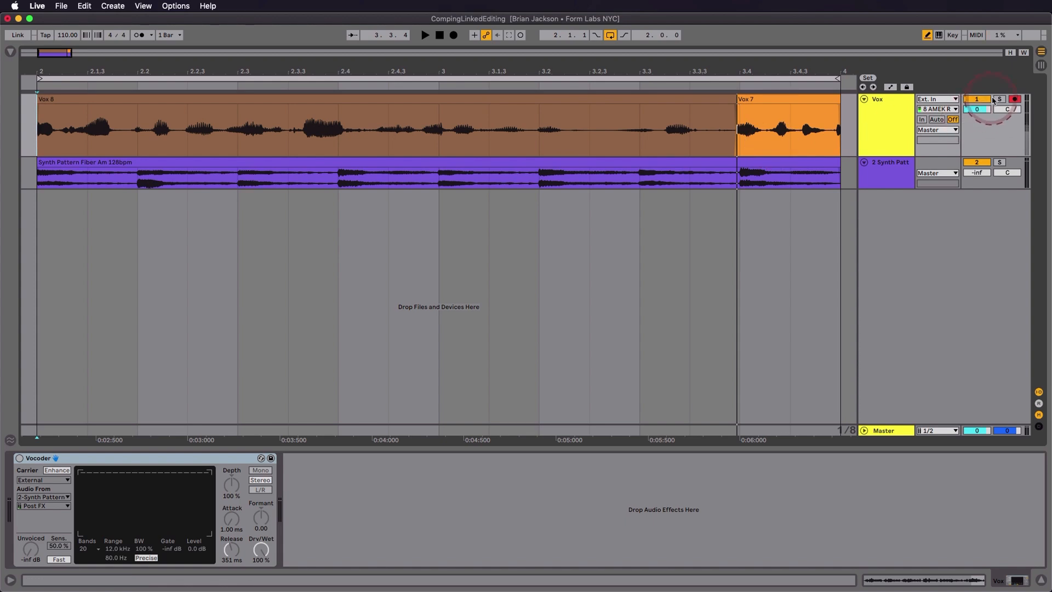
{"action": "left_click", "coordinate": [1014, 101]}
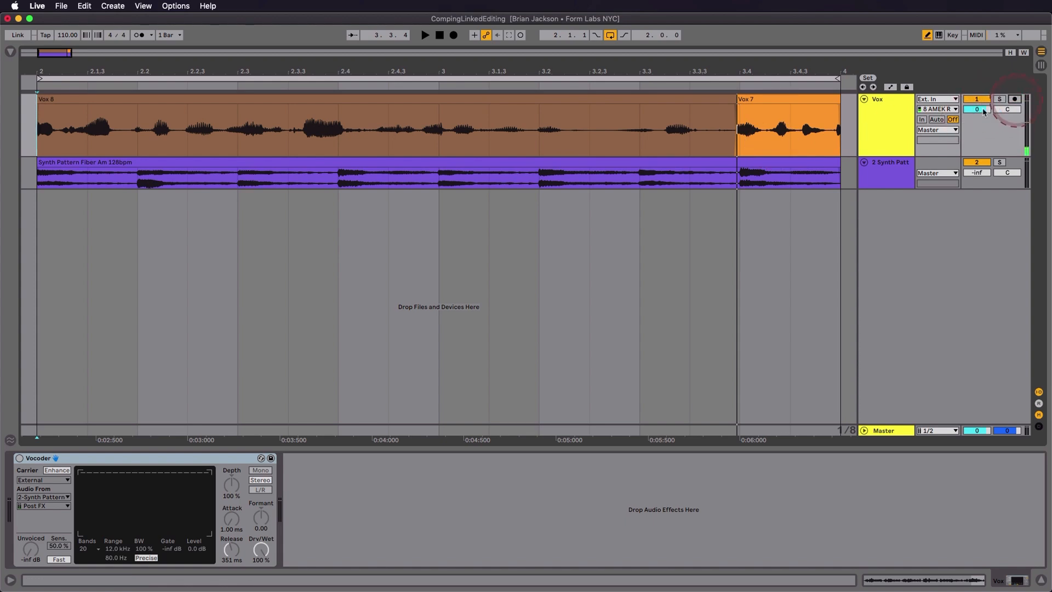
{"action": "left_click", "coordinate": [449, 124]}
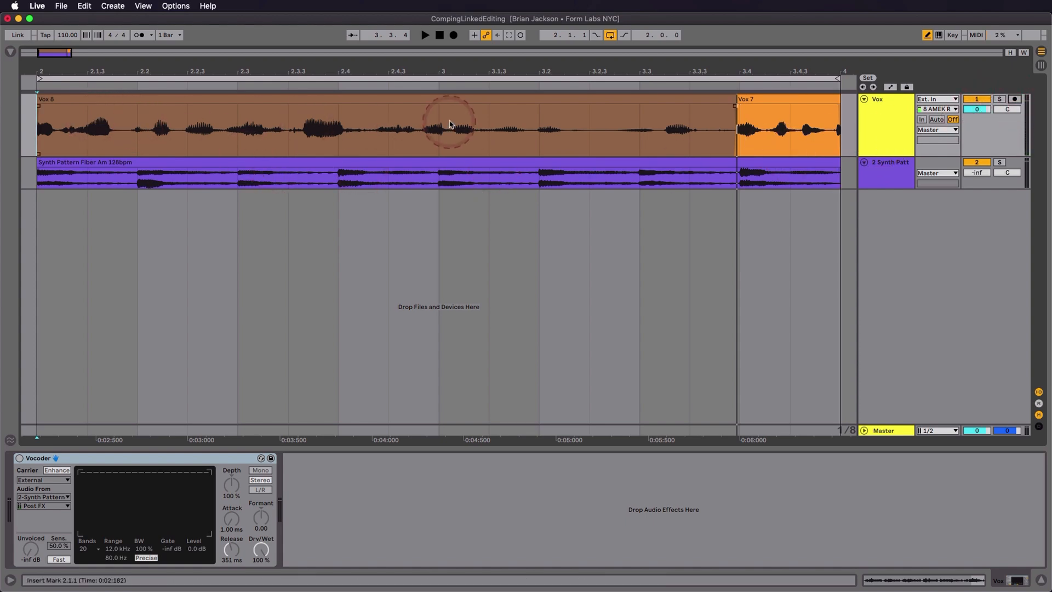
Show the take lanes of the Vox track.
{"action": "left_click", "coordinate": [891, 151]}
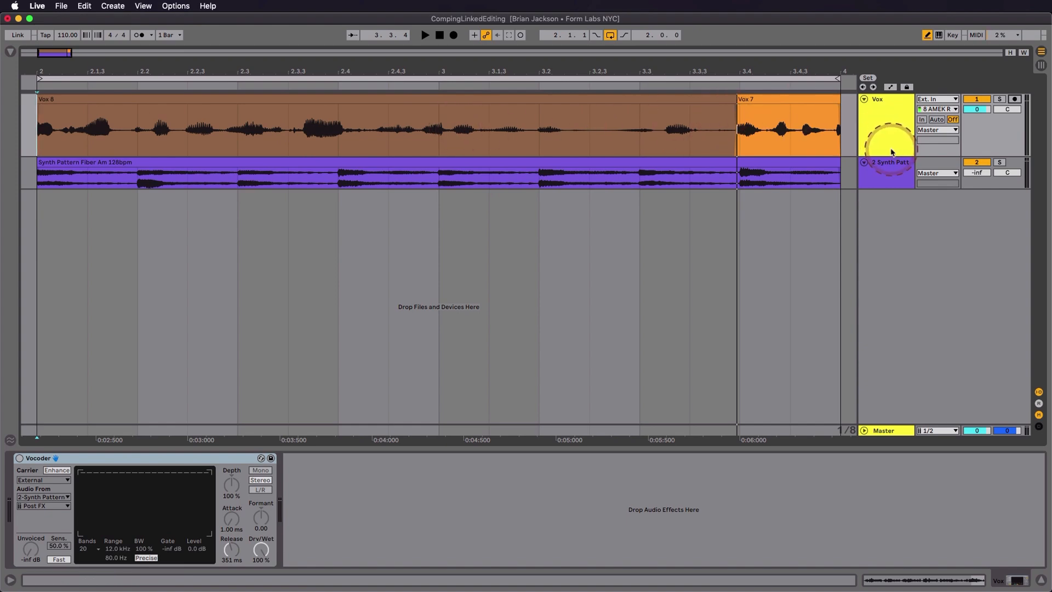
{"action": "right_click", "coordinate": [874, 136]}
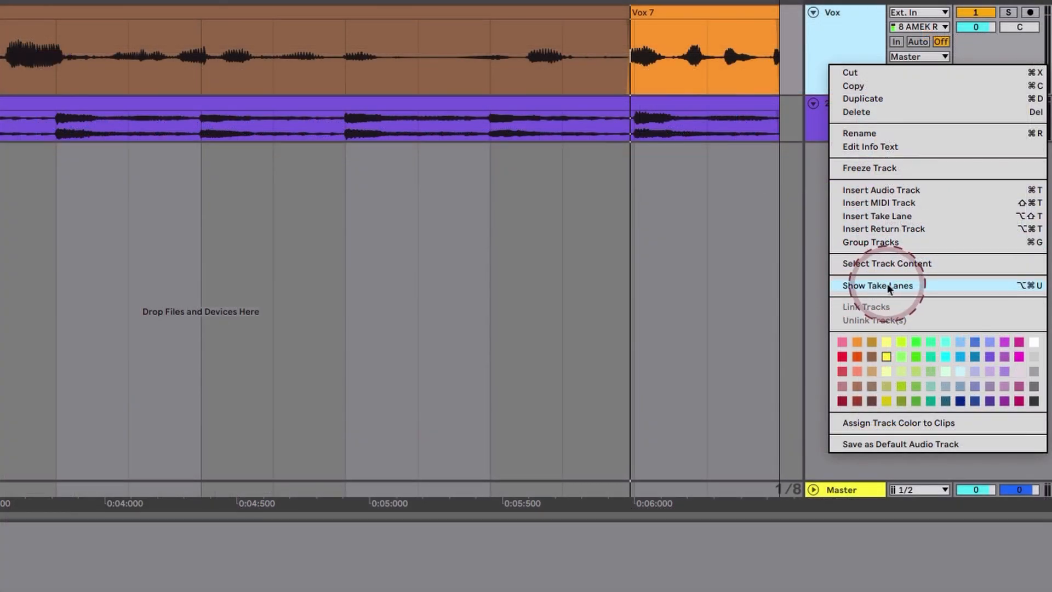
{"action": "left_click", "coordinate": [887, 284]}
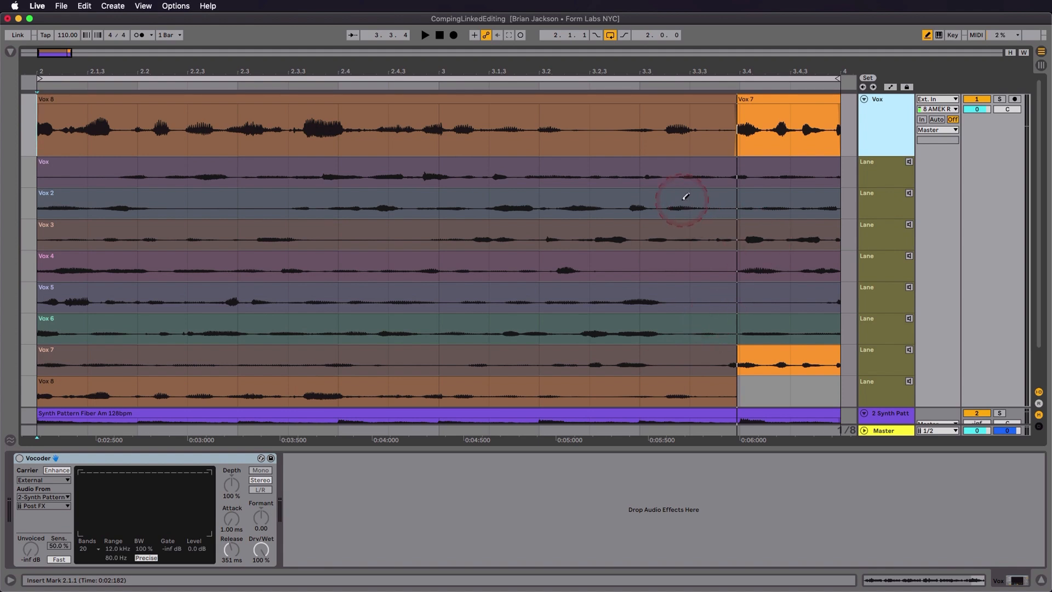
Leave Draw Mode, select the Vox track's main-lane clips together with takes Vox through Vox 7, and transpose them to -5 st.
{"action": "key", "text": "b"}
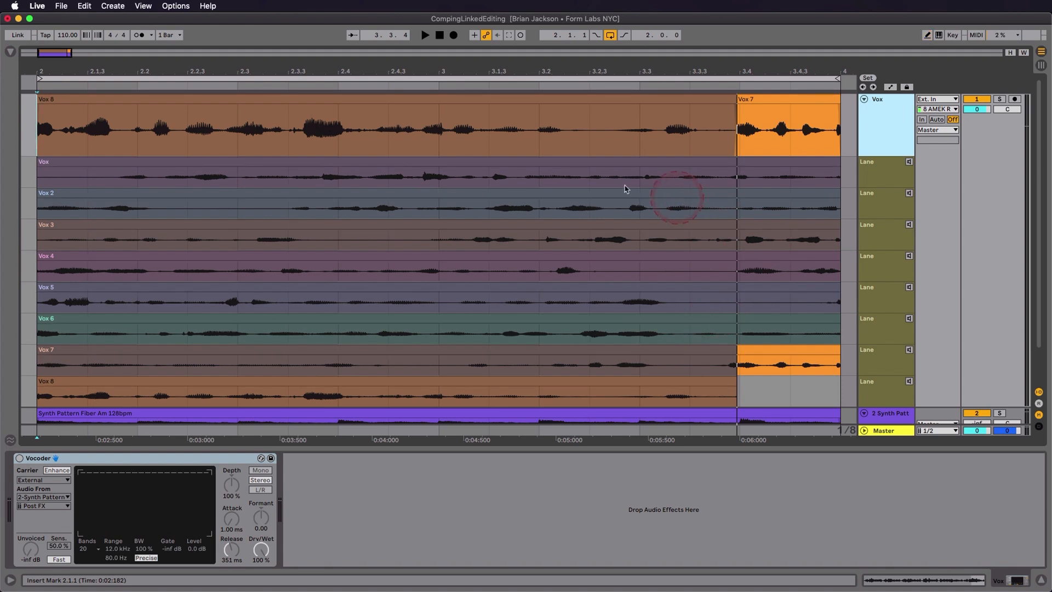
{"action": "left_click", "coordinate": [433, 94]}
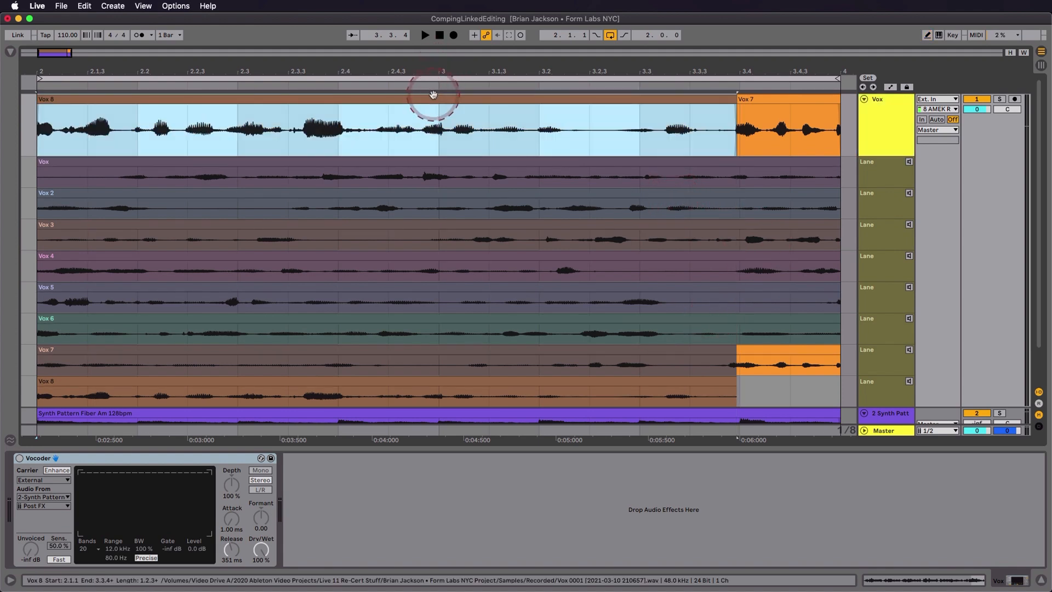
{"action": "left_click", "coordinate": [762, 347]}
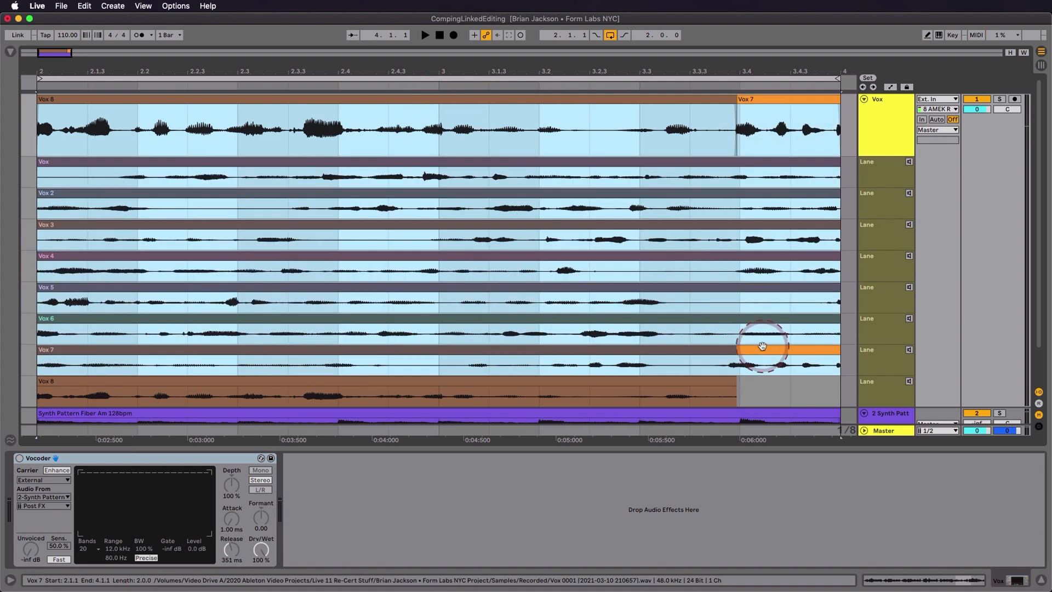
{"action": "double_click", "coordinate": [762, 346]}
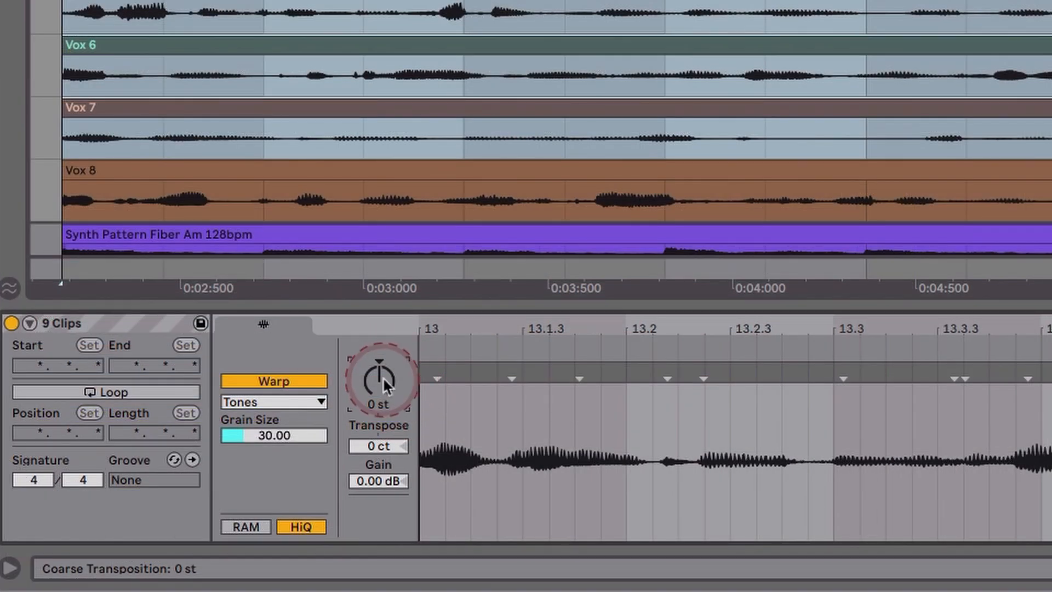
{"action": "left_click_drag", "start_coordinate": [196, 487], "coordinate": [198, 490]}
{"action": "left_click_drag", "start_coordinate": [383, 378], "coordinate": [383, 383]}
Reverse the Vox 8 take in its lane.
{"action": "left_click", "coordinate": [564, 173]}
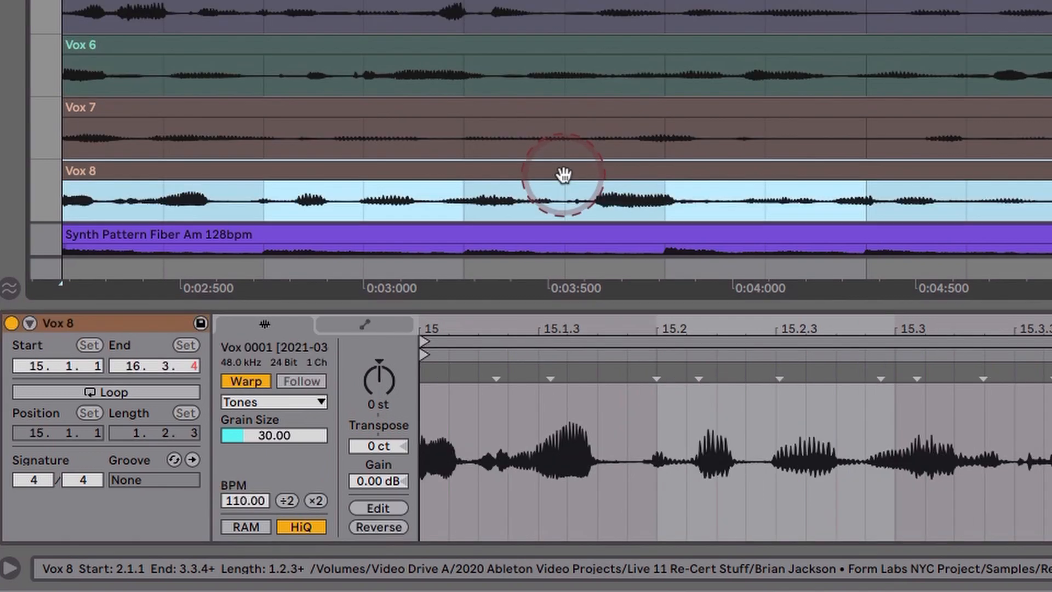
{"action": "left_click", "coordinate": [378, 208]}
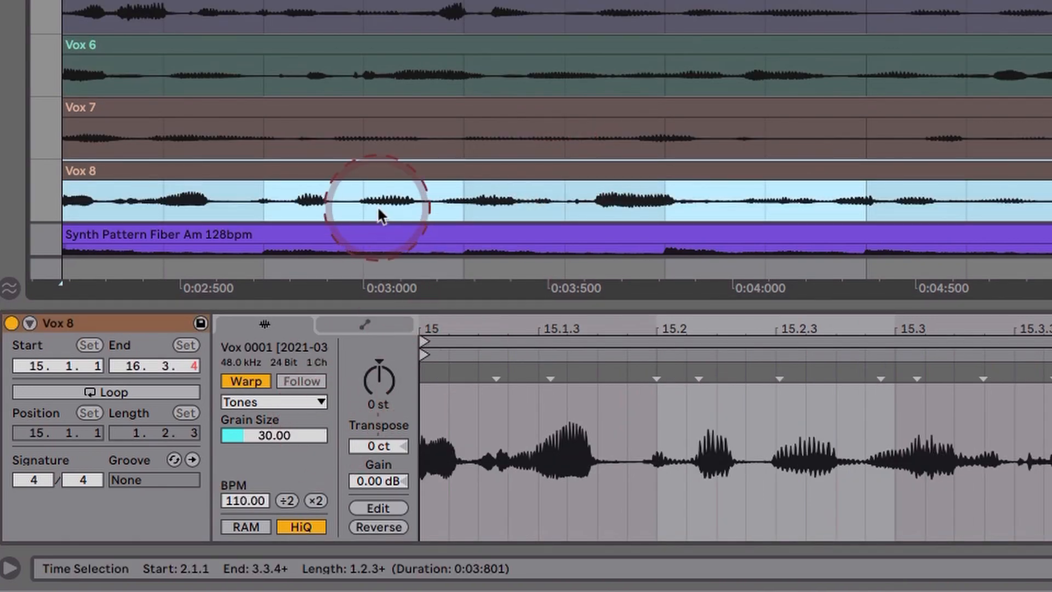
{"action": "key", "text": "r"}
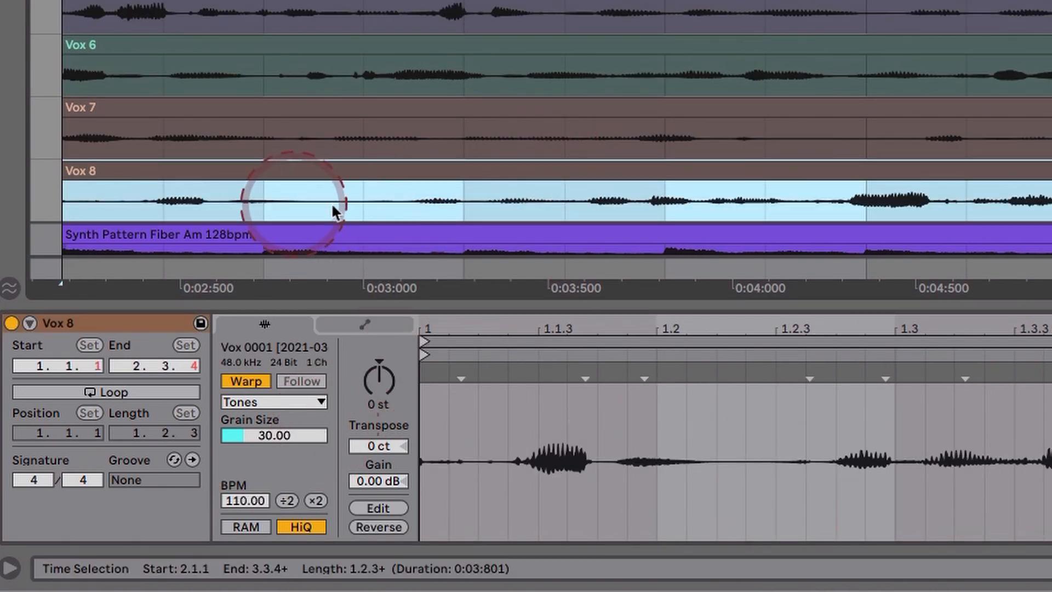
Transpose the Vox 8 take to 7 st and double its clip tempo to 220 BPM.
{"action": "left_click_drag", "start_coordinate": [367, 383], "coordinate": [368, 380]}
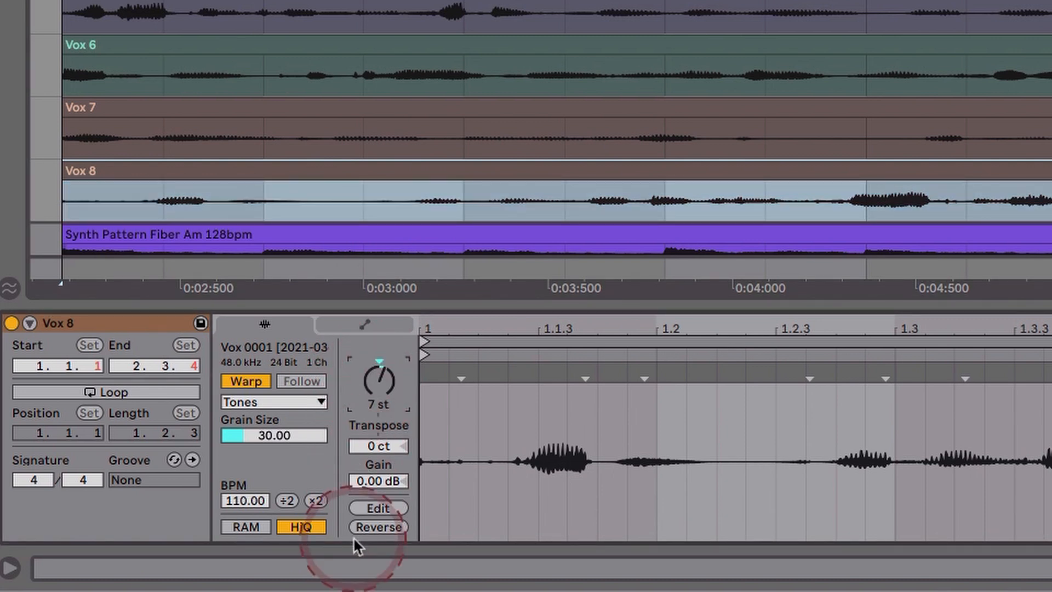
{"action": "left_click", "coordinate": [316, 500]}
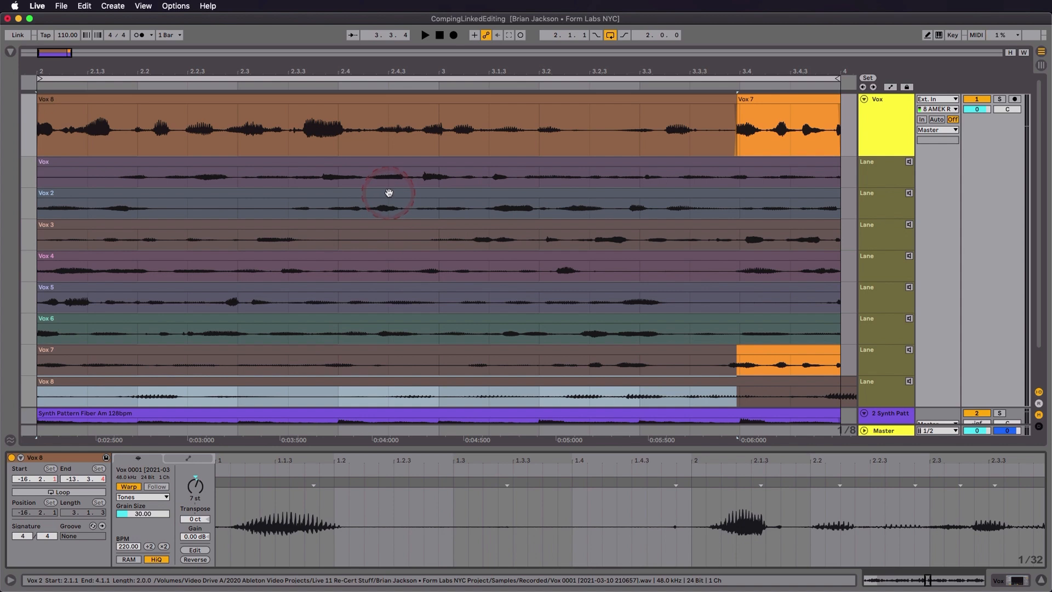
Select the Vox take in the first lane and audition it during playback.
{"action": "left_click", "coordinate": [381, 163]}
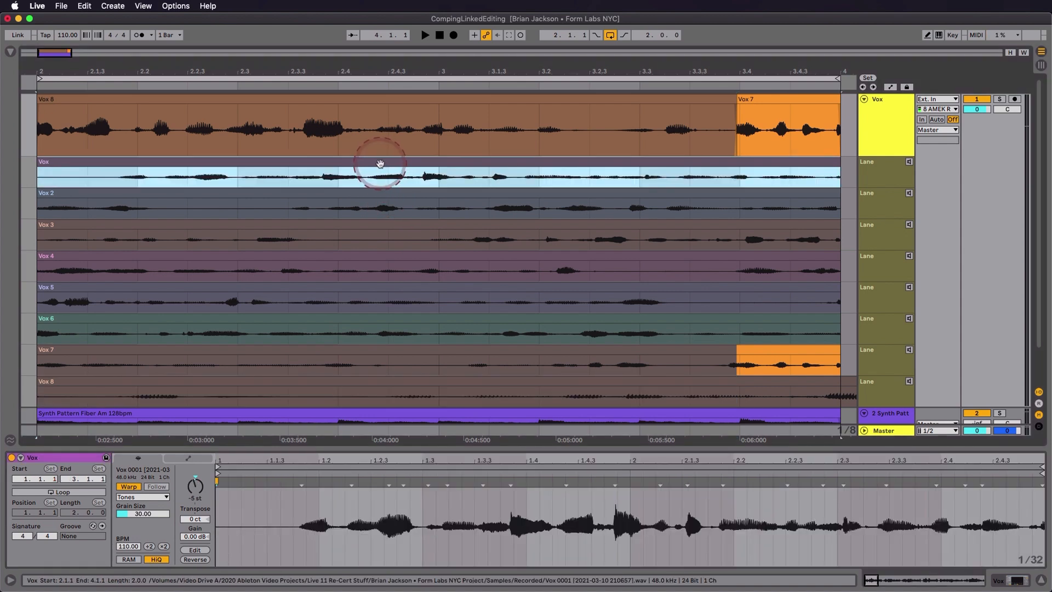
{"action": "left_click", "coordinate": [444, 169]}
{"action": "left_click", "coordinate": [499, 171]}
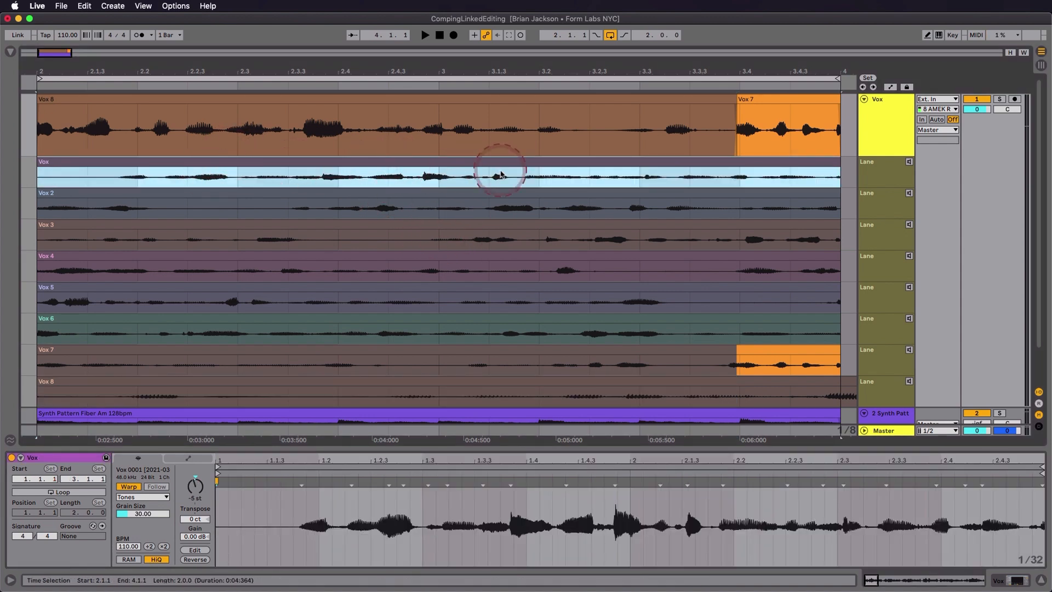
{"action": "key", "text": "space"}
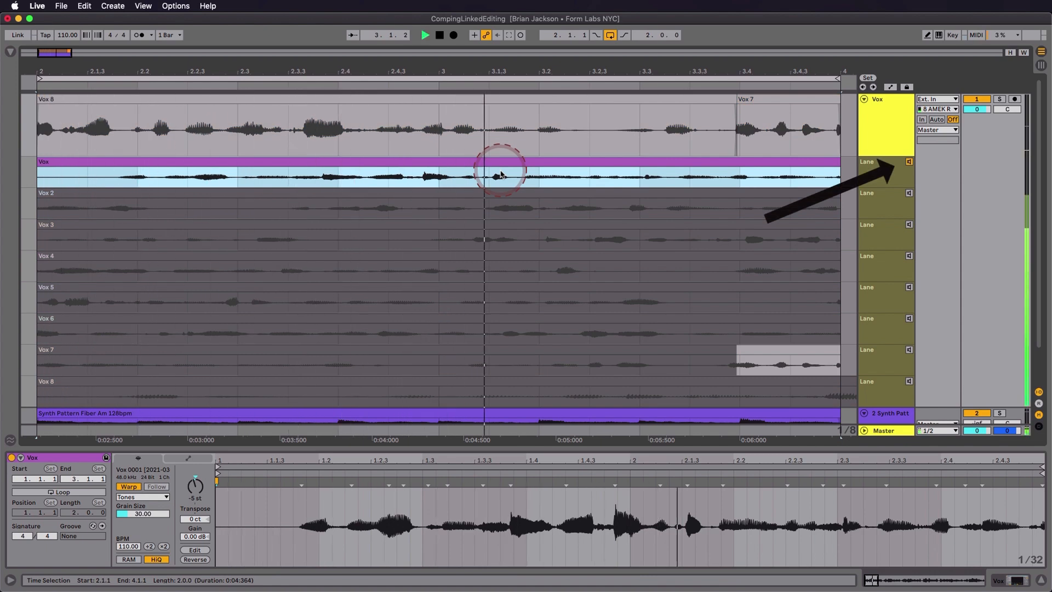
{"action": "key", "text": "space"}
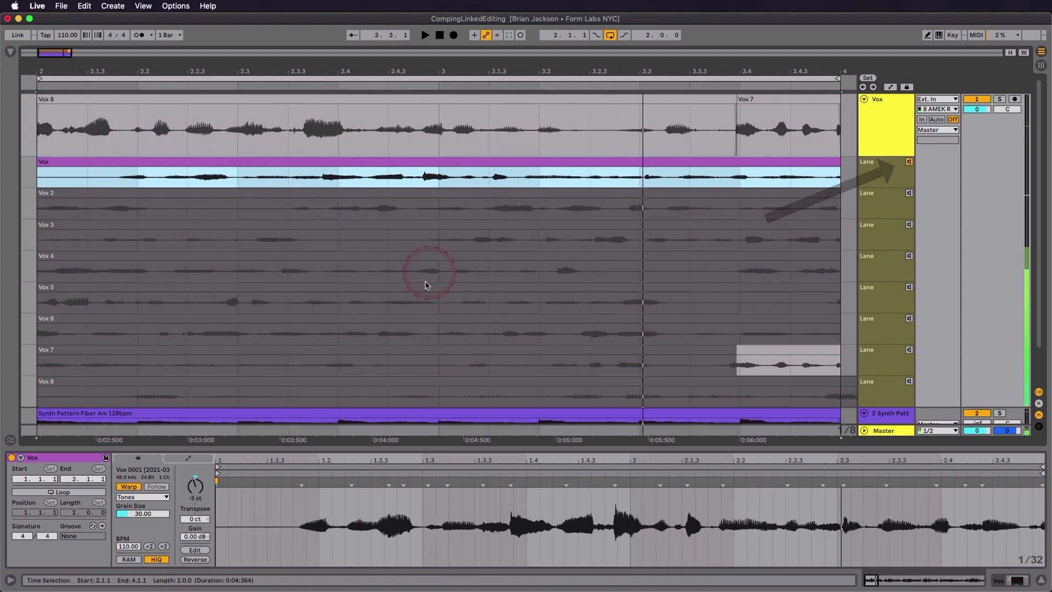
Switch the take lane audition to Vox 8 and play it.
{"action": "left_click", "coordinate": [398, 391]}
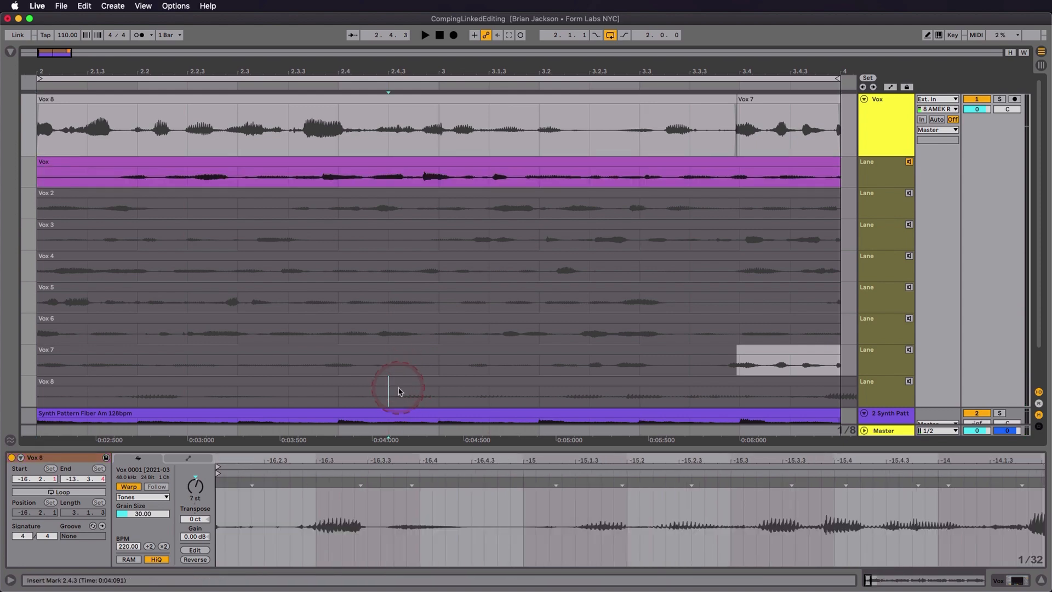
{"action": "key", "text": "t"}
{"action": "key", "text": "space"}
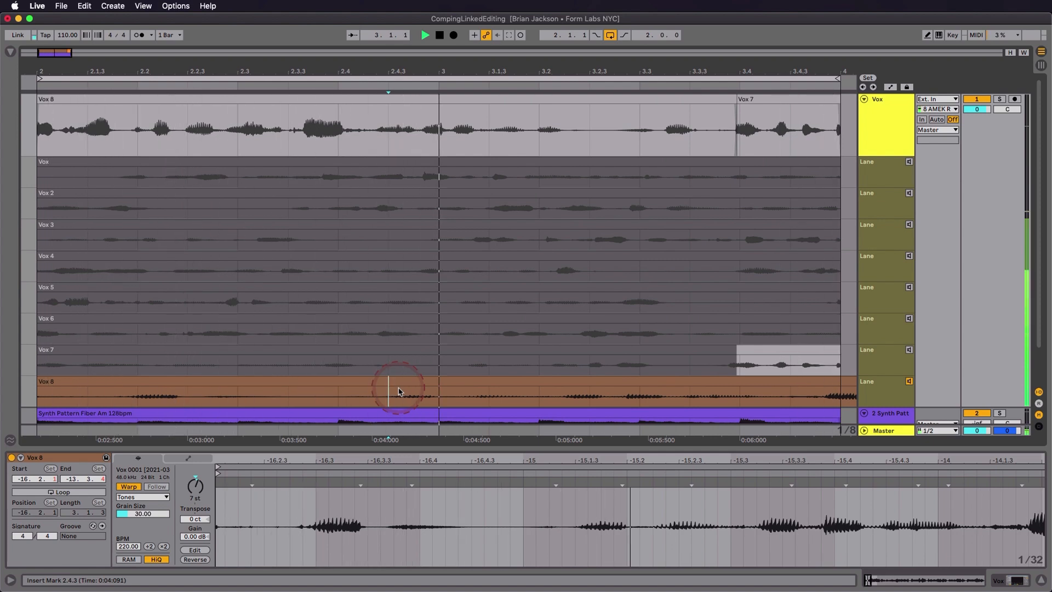
Audition the take lanes one by one from Vox 8 up to Vox 4, and end the audition and playback.
{"action": "key", "text": "Up"}
{"action": "key", "text": "Up"}
{"action": "key", "text": "Up"}
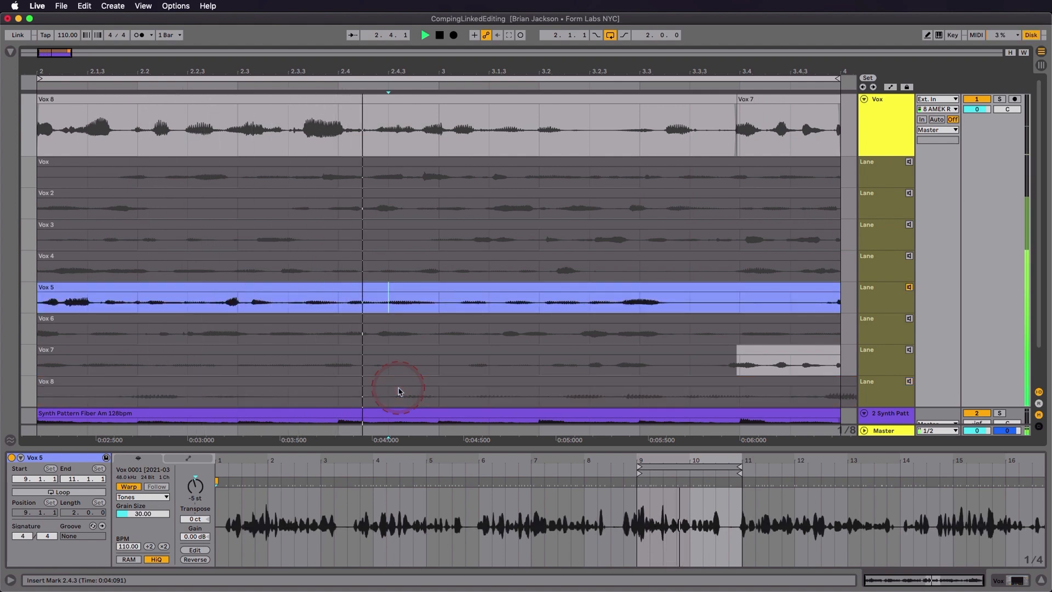
{"action": "key", "text": "Up"}
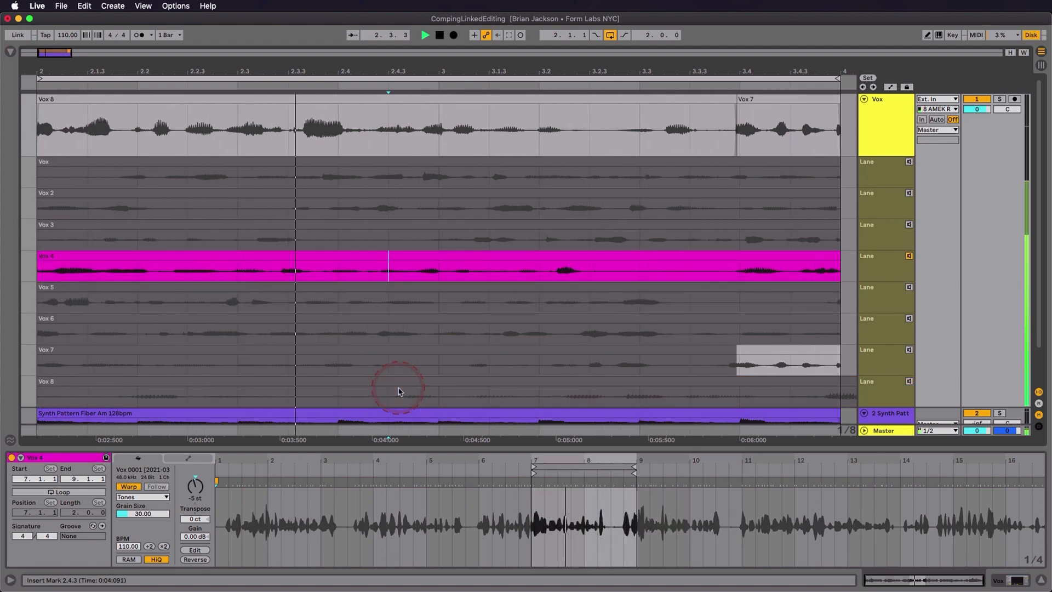
{"action": "key", "text": "t"}
{"action": "key", "text": "space"}
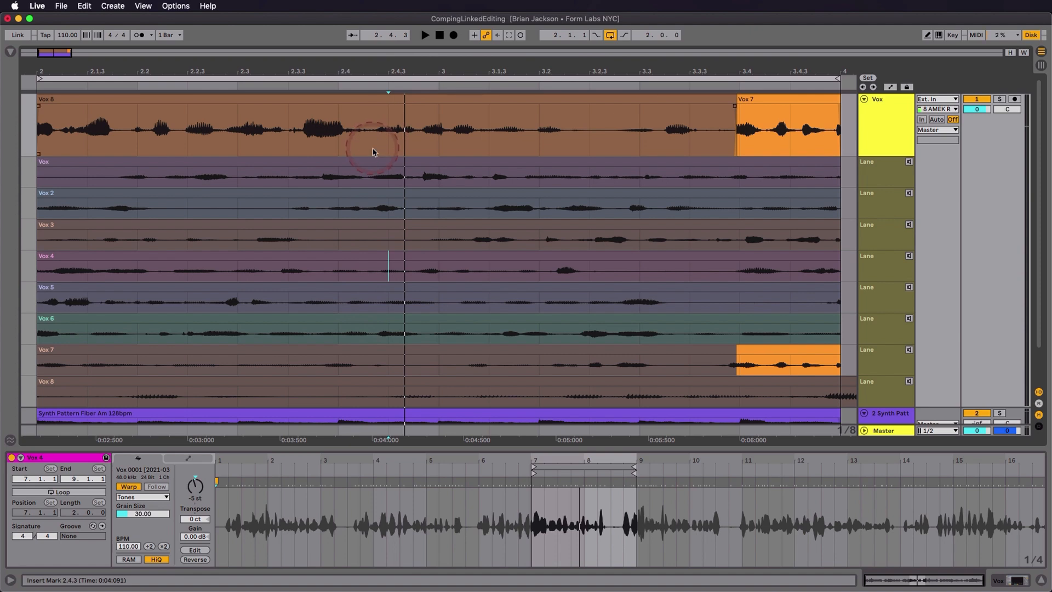
Use Draw Mode to replace the main lane's Vox 8 section with Vox 4, and extend that clip to 4.1.1.
{"action": "key", "text": "b"}
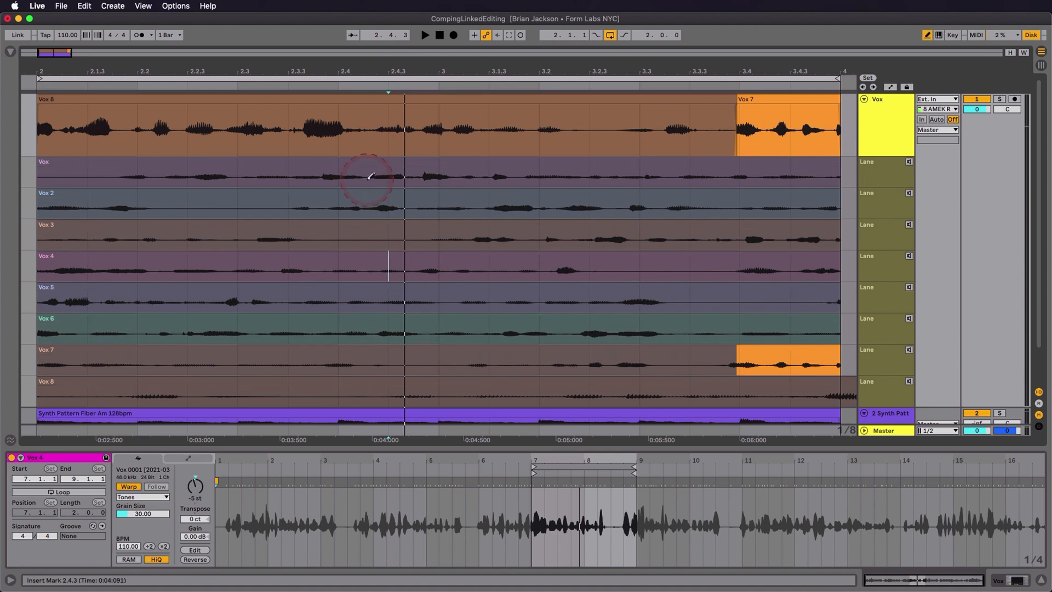
{"action": "left_click", "coordinate": [361, 255]}
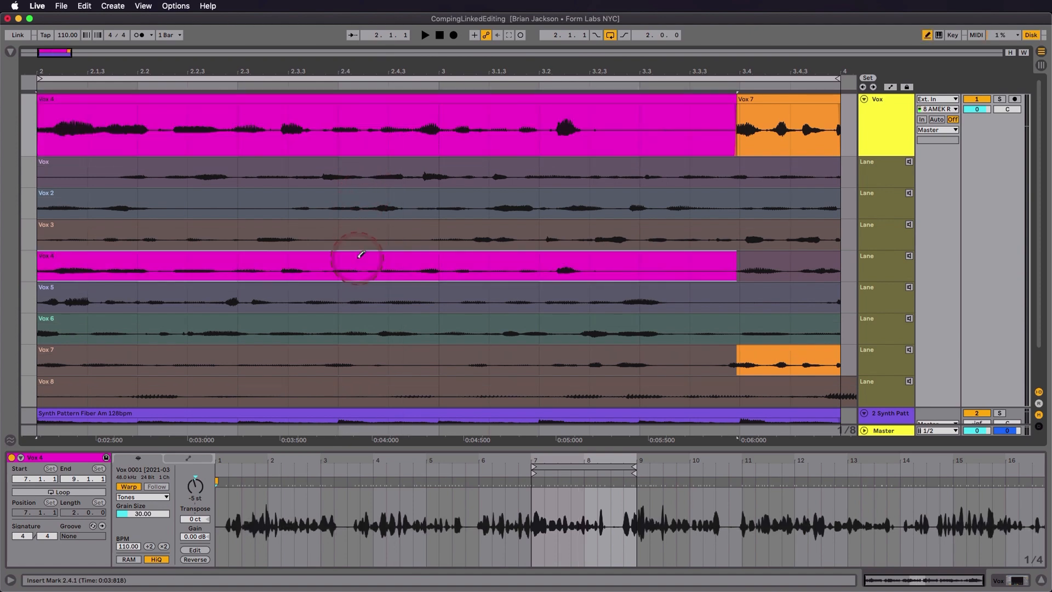
{"action": "left_click_drag", "start_coordinate": [735, 98], "coordinate": [840, 100]}
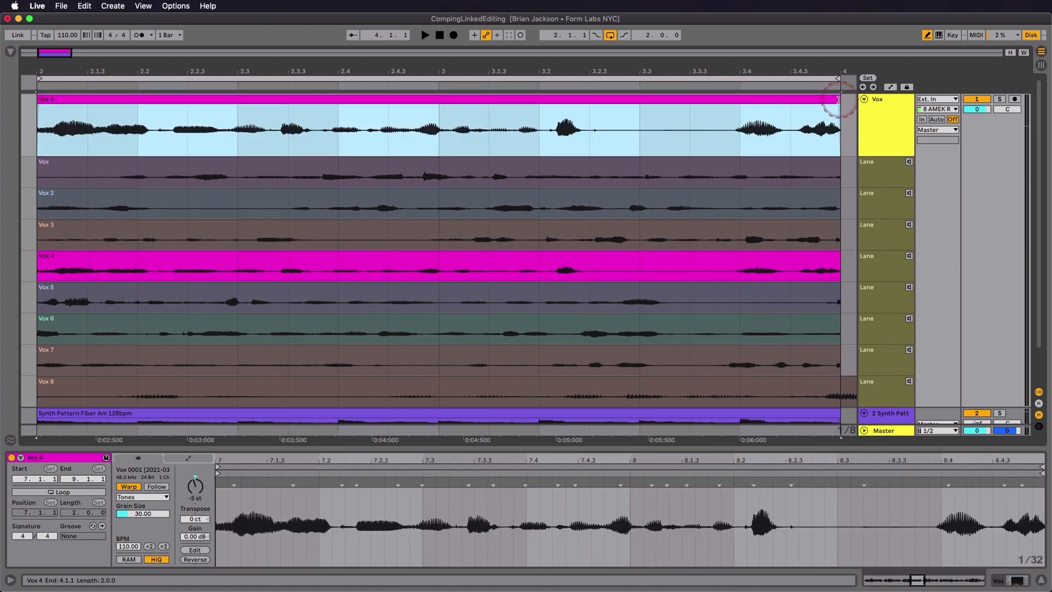
Swap the whole main lane through takes Vox 2, Vox 6, Vox 8 and Vox 3 during playback, ending on the Vox take.
{"action": "left_click", "coordinate": [515, 191]}
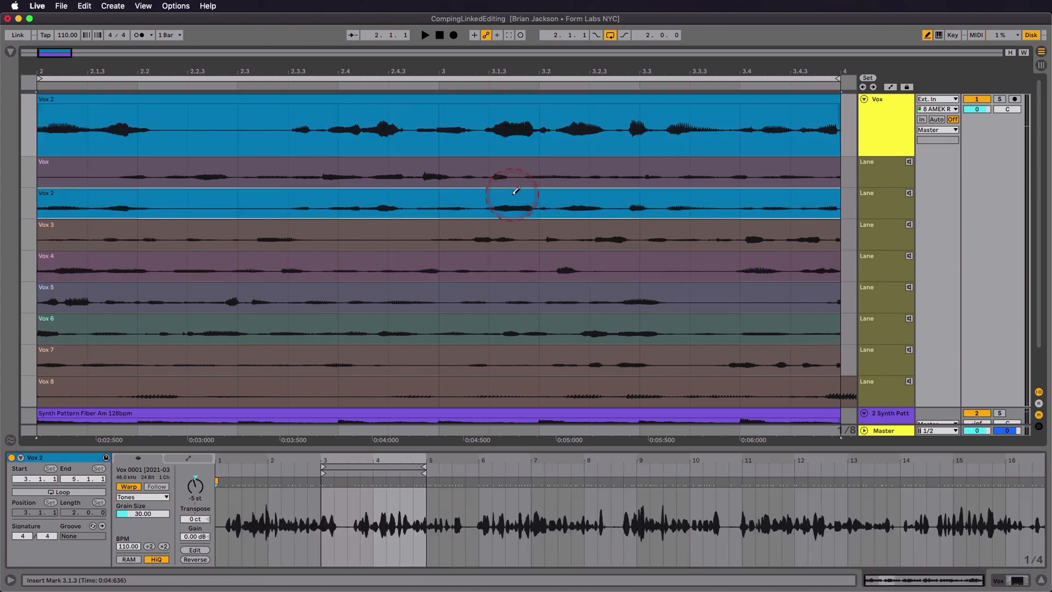
{"action": "left_click", "coordinate": [436, 310]}
{"action": "key", "text": "space"}
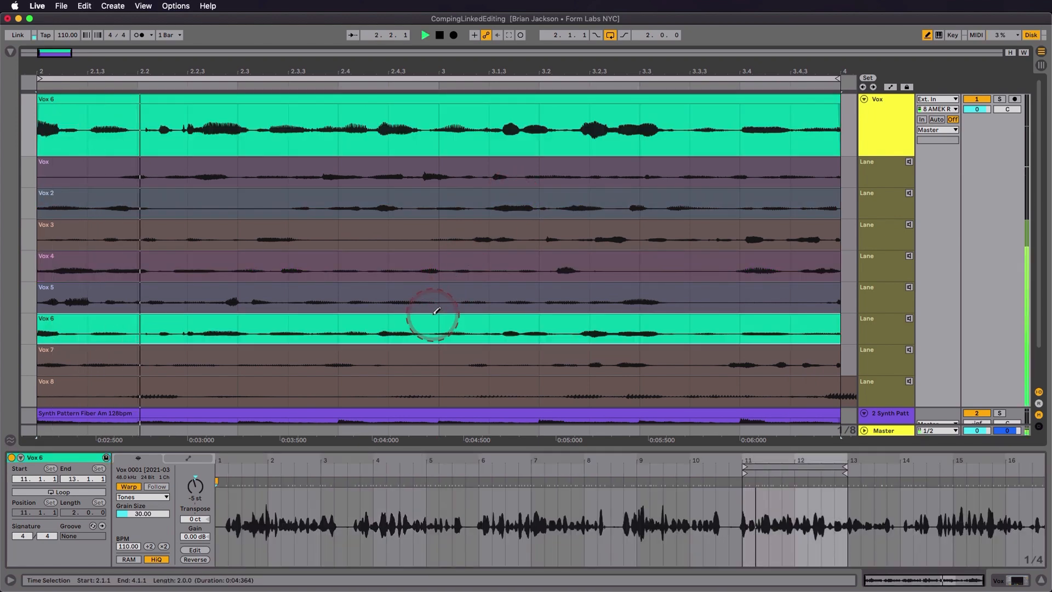
{"action": "left_click", "coordinate": [317, 383]}
{"action": "left_click", "coordinate": [321, 233]}
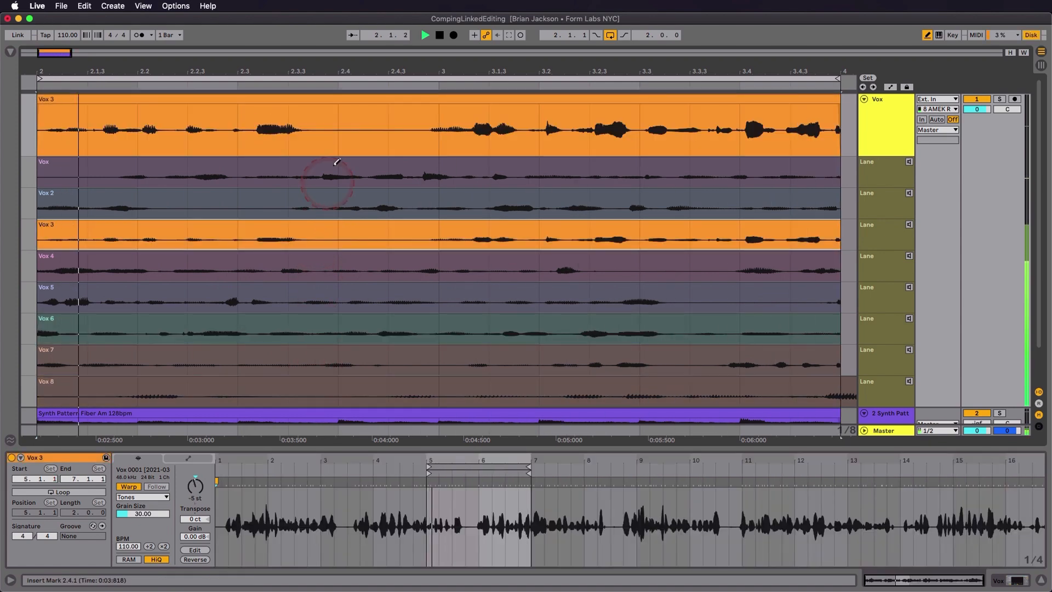
{"action": "left_click", "coordinate": [335, 165]}
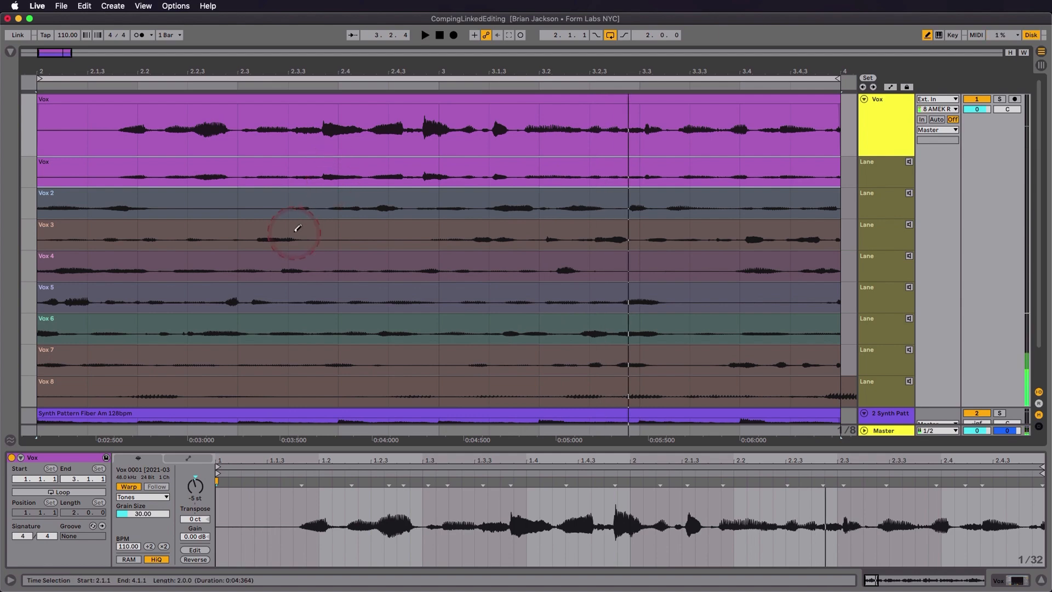
Draw comp sections into the main lane: Vox 3 from 2.2 to 2.3.3, Vox 4 from 3.1.3 to 3.2.3, Vox 5 from 3.3.1 to 3.3.3.
{"action": "left_click_drag", "start_coordinate": [142, 232], "coordinate": [271, 226]}
{"action": "left_click_drag", "start_coordinate": [495, 264], "coordinate": [584, 262]}
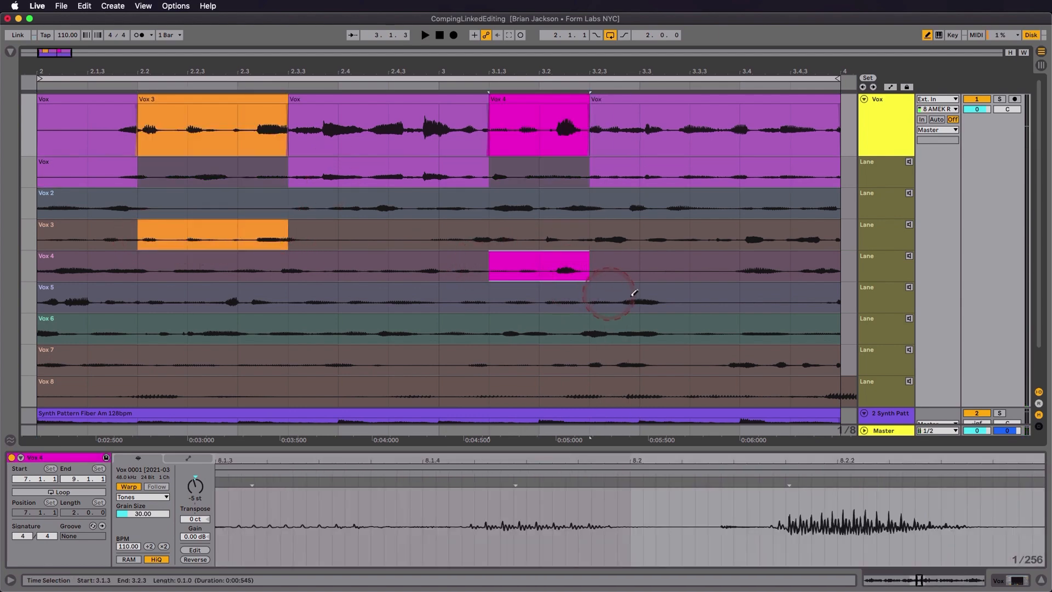
{"action": "left_click_drag", "start_coordinate": [643, 299], "coordinate": [694, 296]}
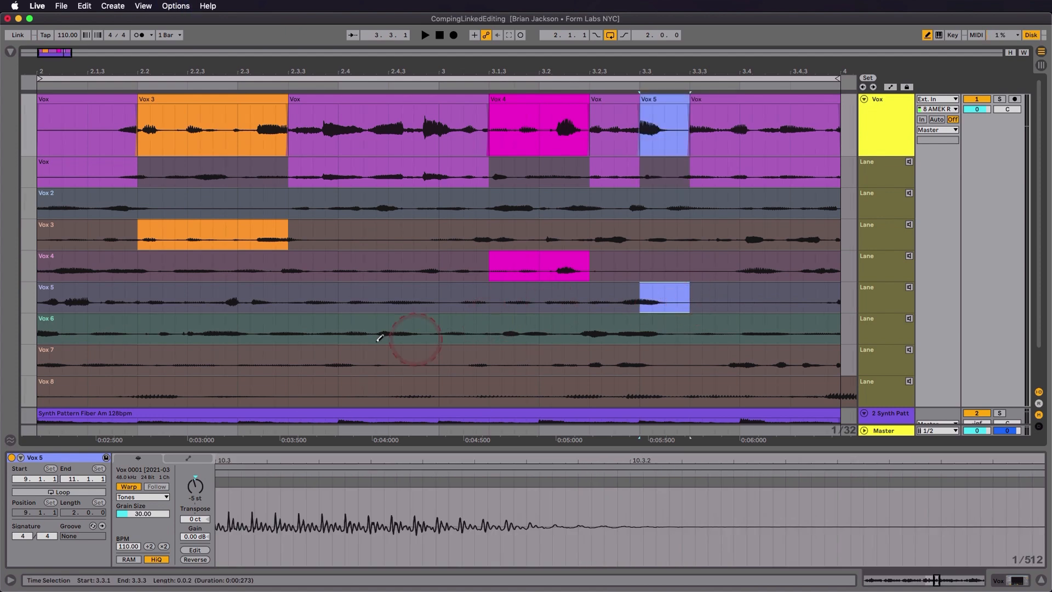
Draw short Vox 6 sections near 2.4.2 and 2.3, plus Vox 5 and Vox 4 sections before 2.2, and play the comp.
{"action": "left_click_drag", "start_coordinate": [367, 333], "coordinate": [386, 332]}
{"action": "left_click_drag", "start_coordinate": [252, 332], "coordinate": [261, 333]}
{"action": "left_click_drag", "start_coordinate": [101, 298], "coordinate": [123, 298]}
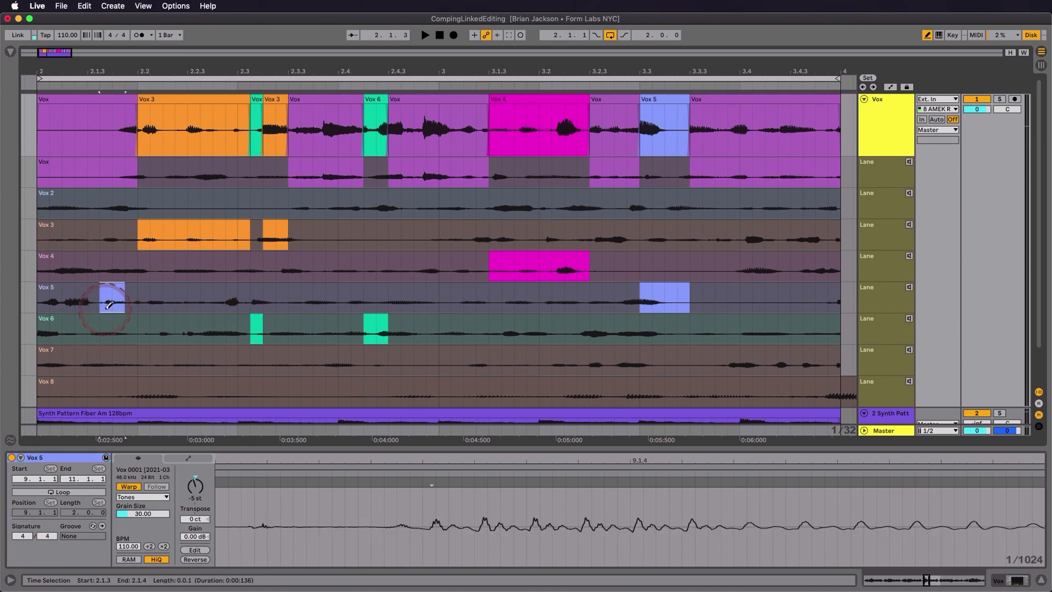
{"action": "left_click_drag", "start_coordinate": [88, 265], "coordinate": [49, 266]}
{"action": "key", "text": "space"}
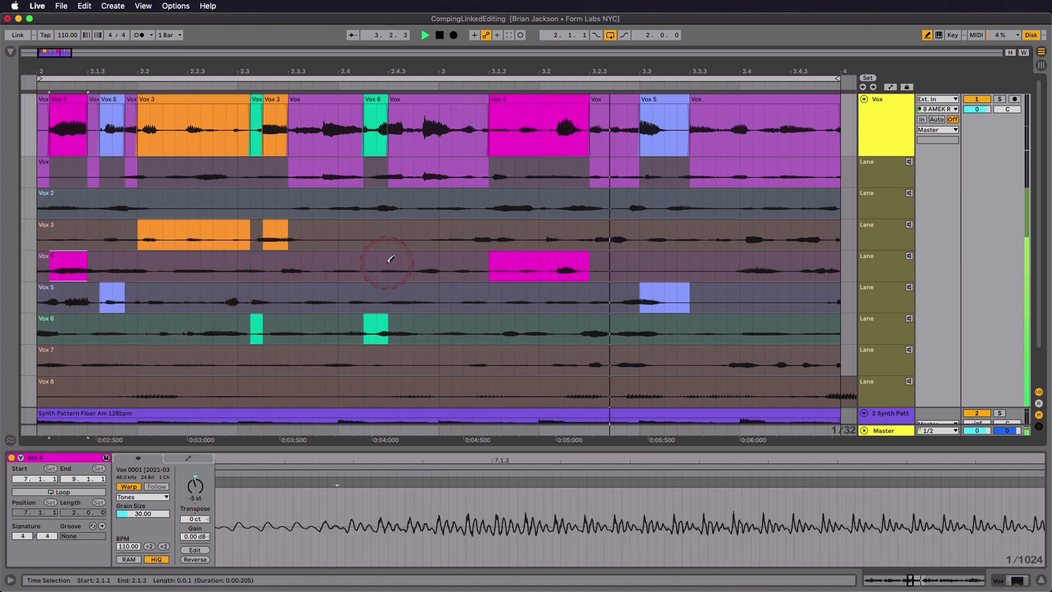
Leave Draw Mode and copy Vox 3 from 3.1.1 to about 3.1.2 and Vox 7 from 3.2.1 to 3.2.4 into the main lane.
{"action": "key", "text": "b"}
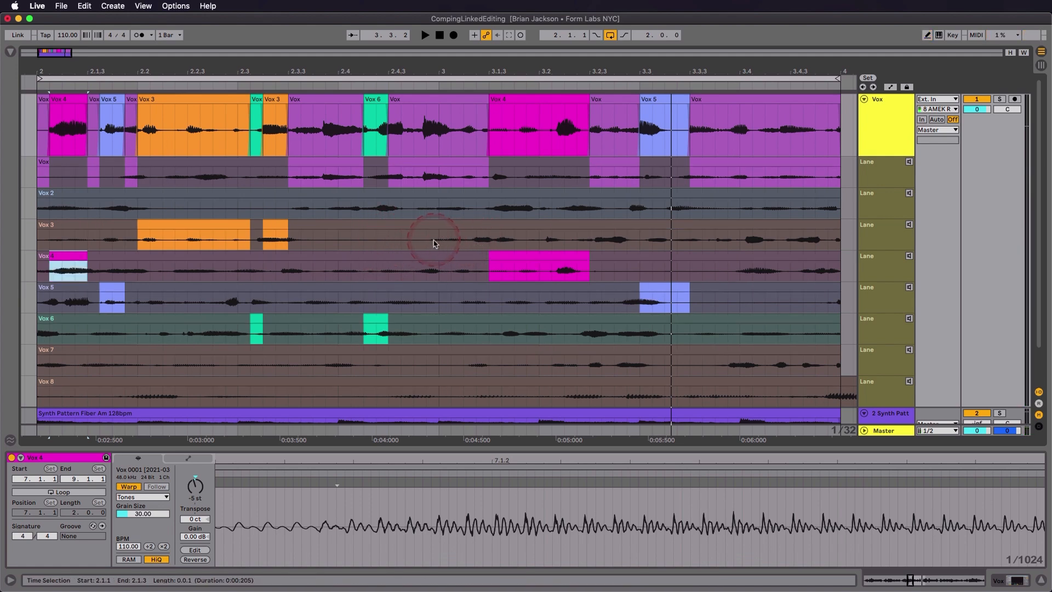
{"action": "left_click_drag", "start_coordinate": [433, 243], "coordinate": [475, 246]}
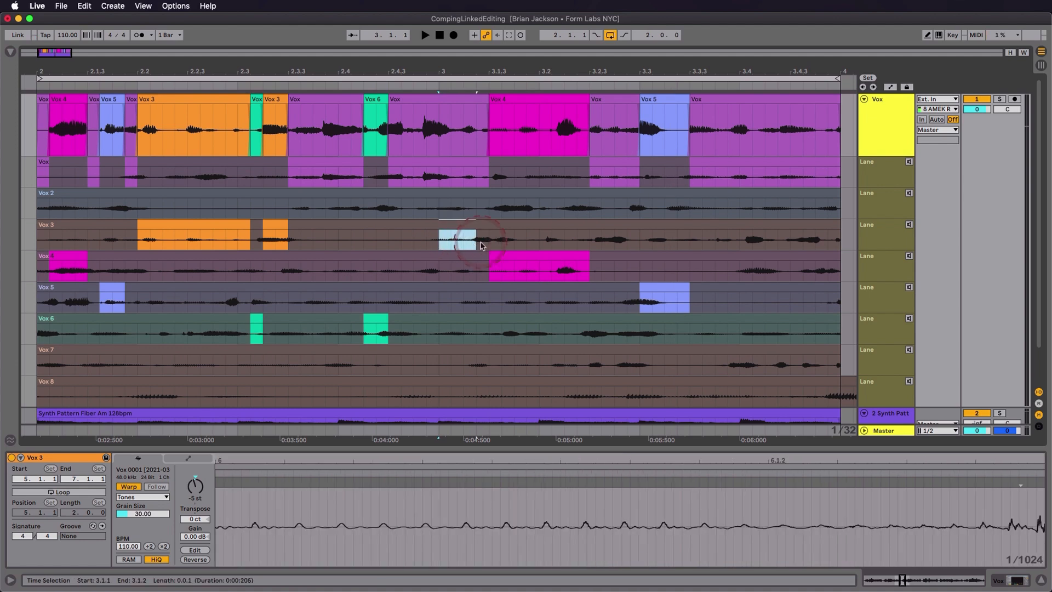
{"action": "key", "text": "Return"}
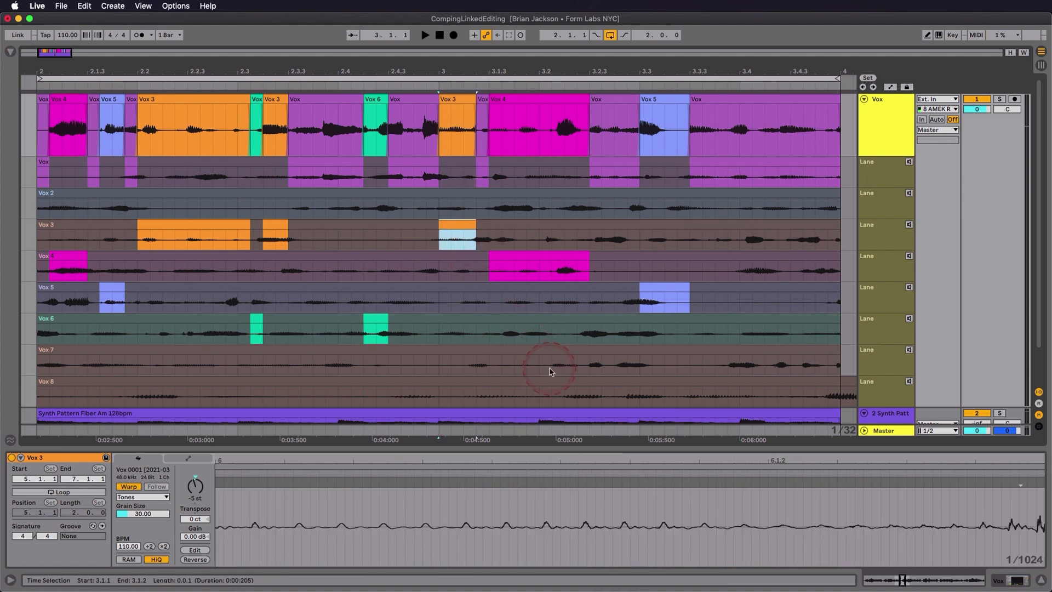
{"action": "left_click_drag", "start_coordinate": [550, 371], "coordinate": [630, 366]}
{"action": "key", "text": "Return"}
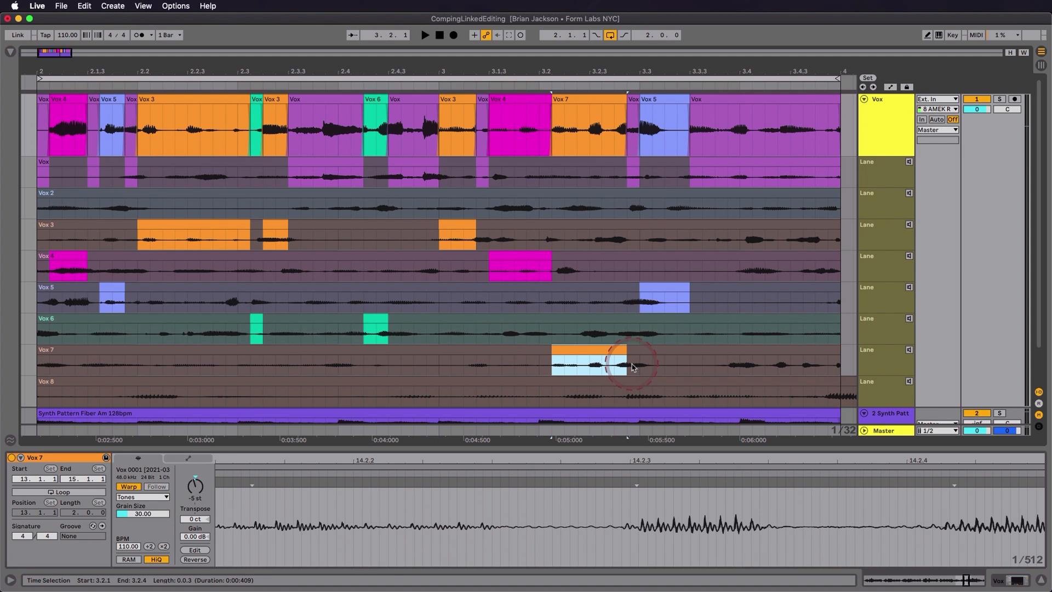
Copy short Vox 7 sections from 2.2.3 to 2.2.4 and from 2.2.1 to 2.2.2 into the main lane.
{"action": "left_click_drag", "start_coordinate": [487, 370], "coordinate": [476, 365]}
{"action": "left_click", "coordinate": [351, 373]}
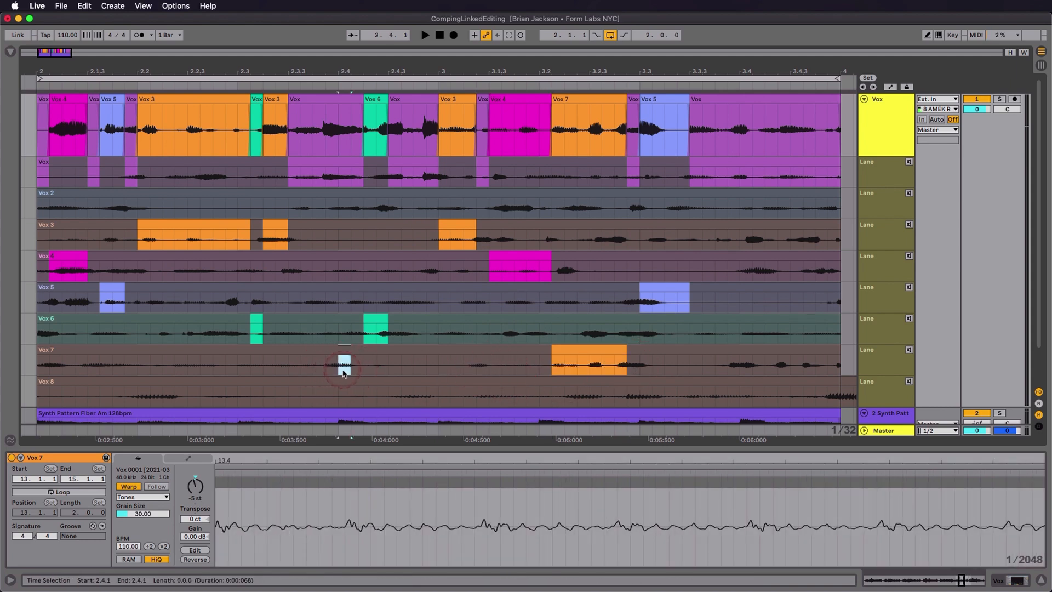
{"action": "left_click", "coordinate": [212, 372]}
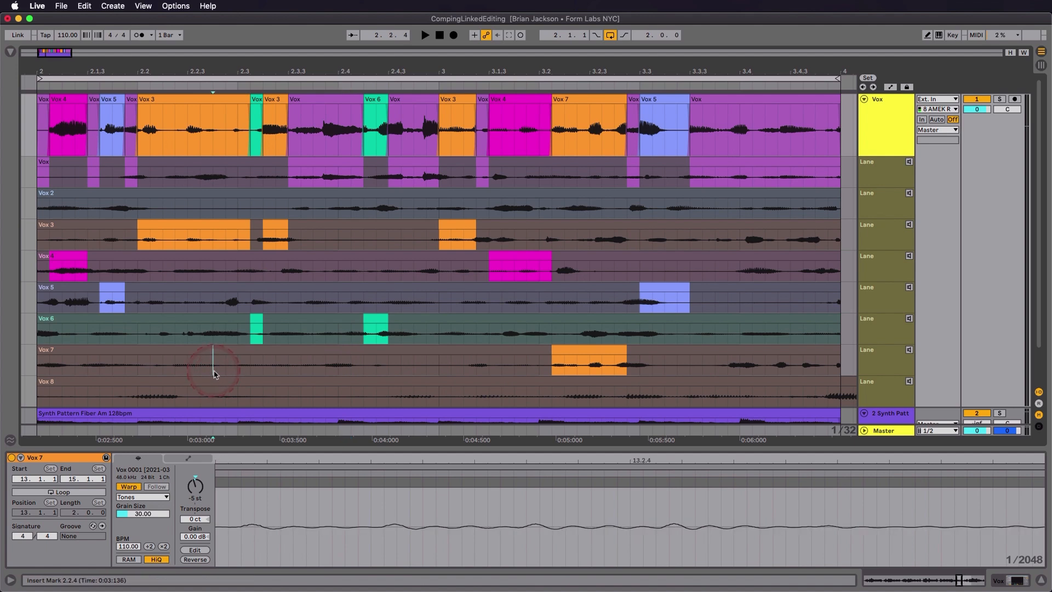
{"action": "key", "text": "shift+Left"}
{"action": "key", "text": "Return"}
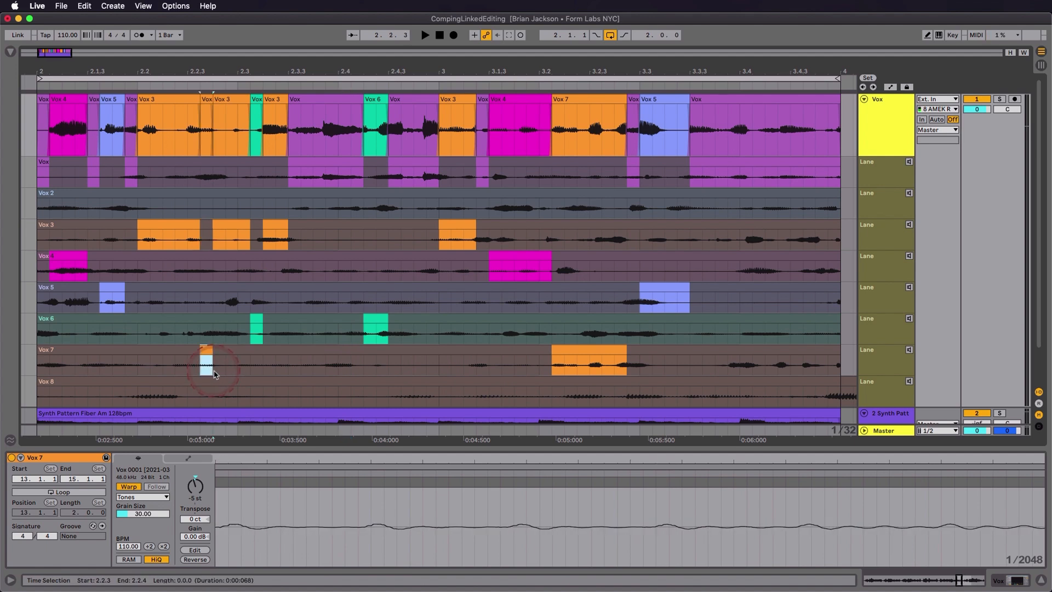
{"action": "left_click", "coordinate": [157, 369]}
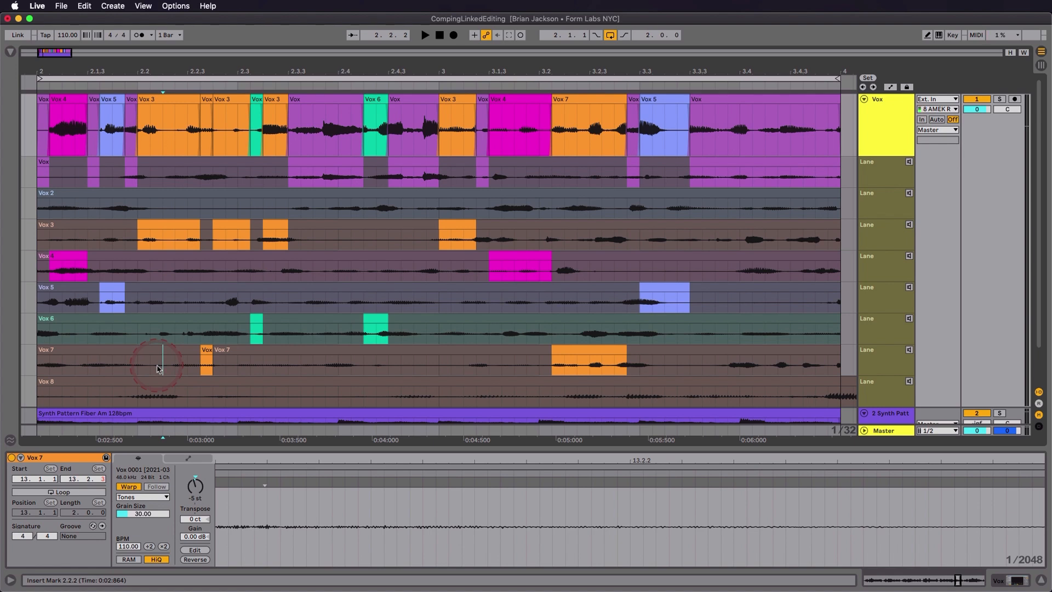
{"action": "key", "text": "shift+Left"}
{"action": "key", "text": "Return"}
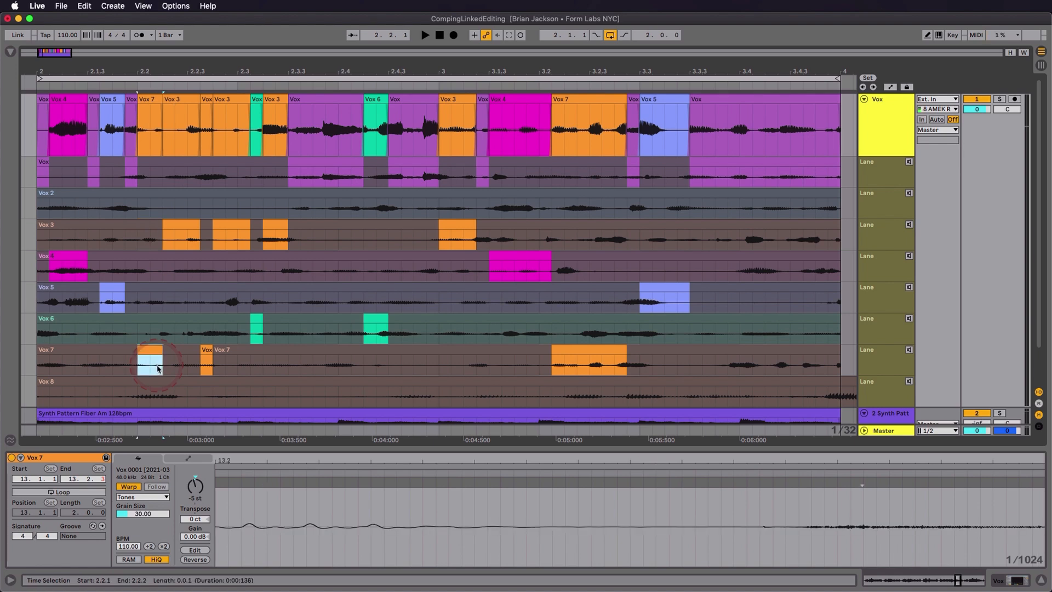
Copy the Vox 8 section from 2.4.3 to 2.4.4 into the main lane and audition the comp.
{"action": "left_click", "coordinate": [397, 399]}
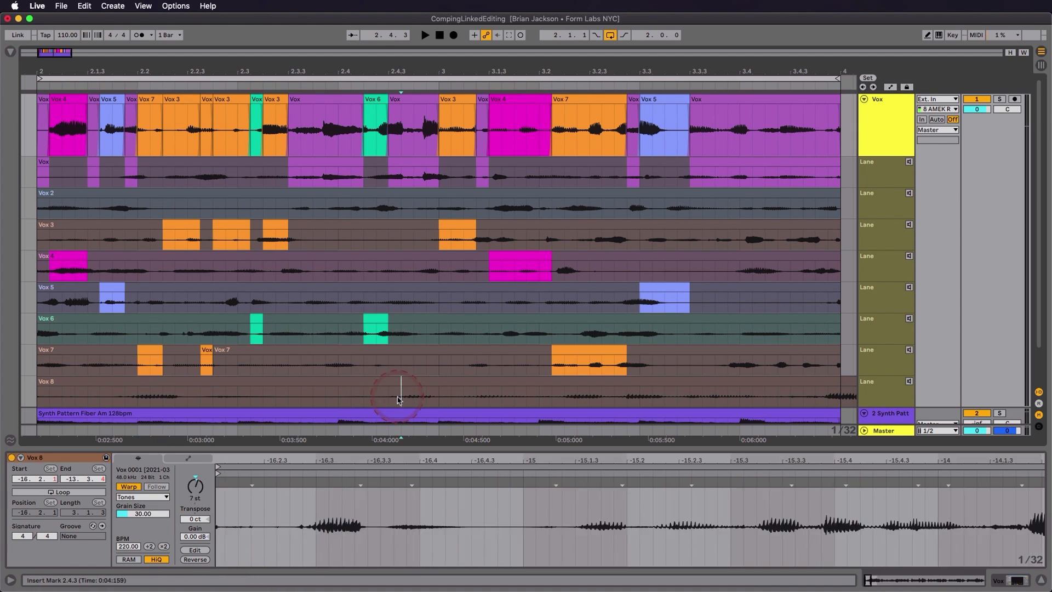
{"action": "key", "text": "shift+Right"}
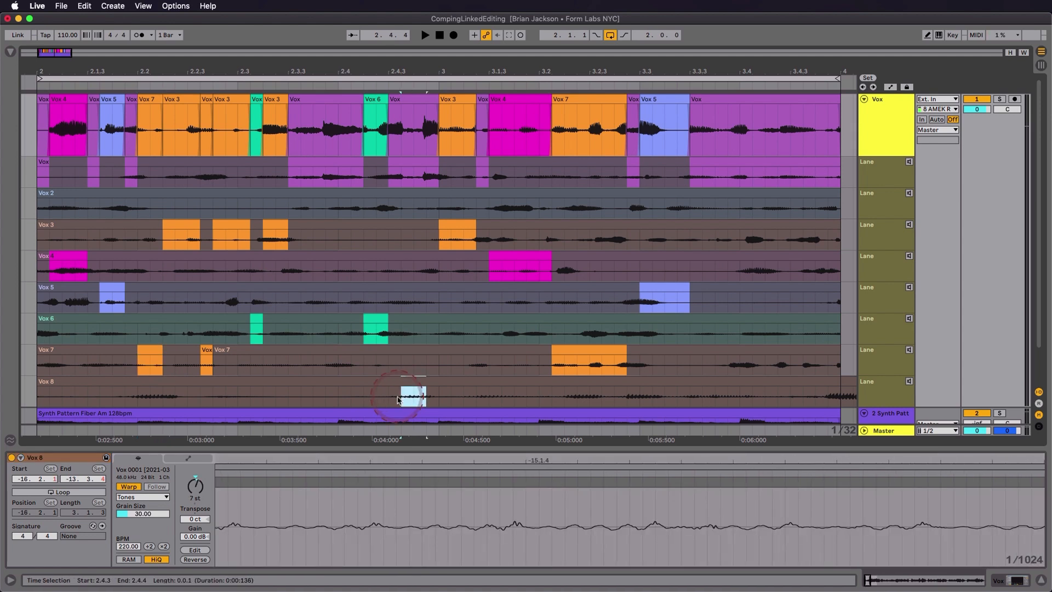
{"action": "key", "text": "Return"}
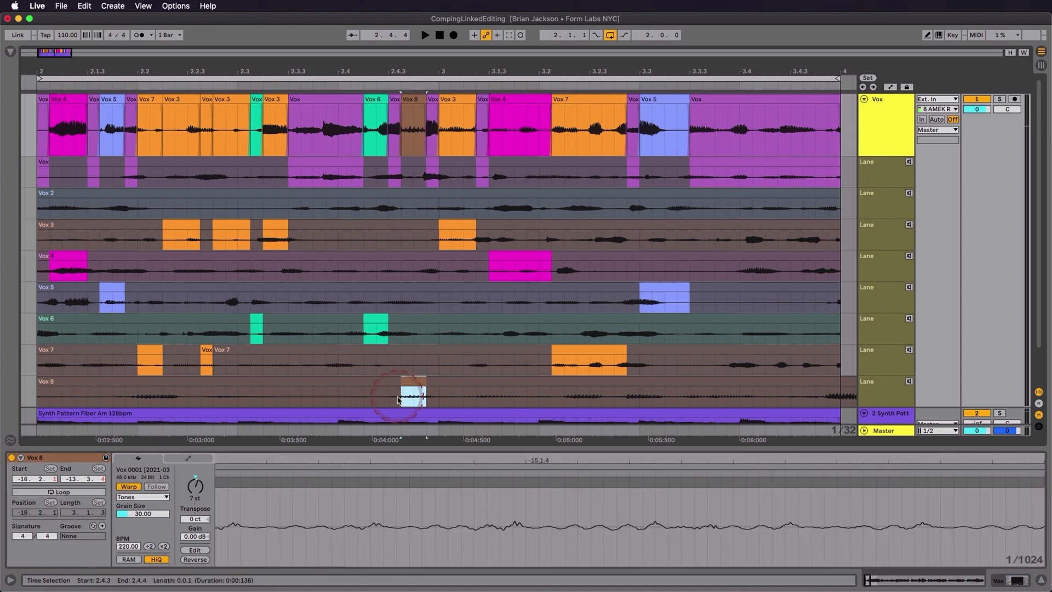
{"action": "key", "text": "space"}
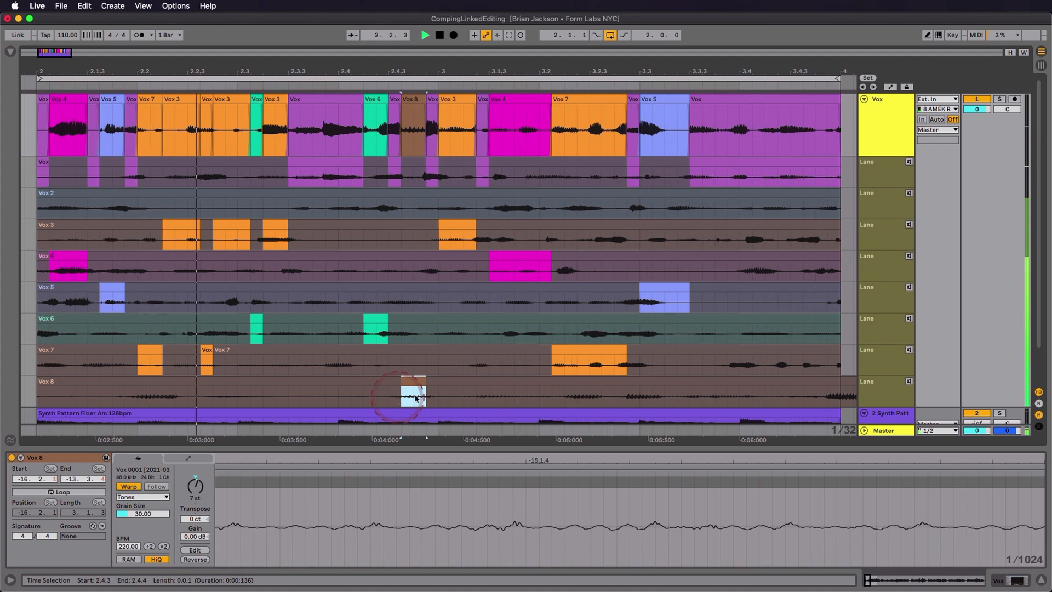
{"action": "key", "text": "space"}
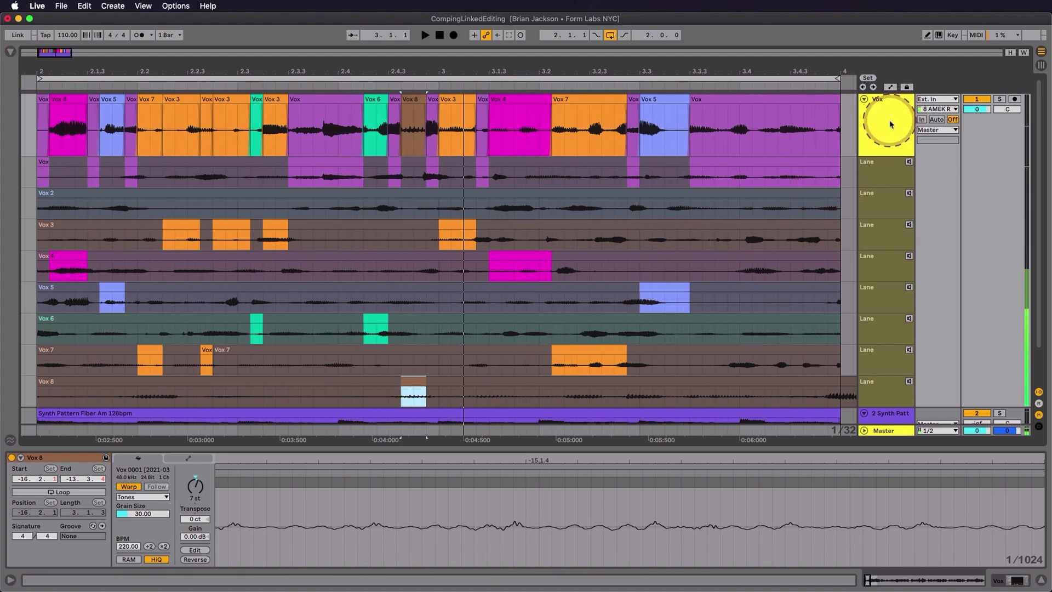
Hide the Vox track's take lanes and show the take lanes of the synth pattern track.
{"action": "right_click", "coordinate": [889, 124]}
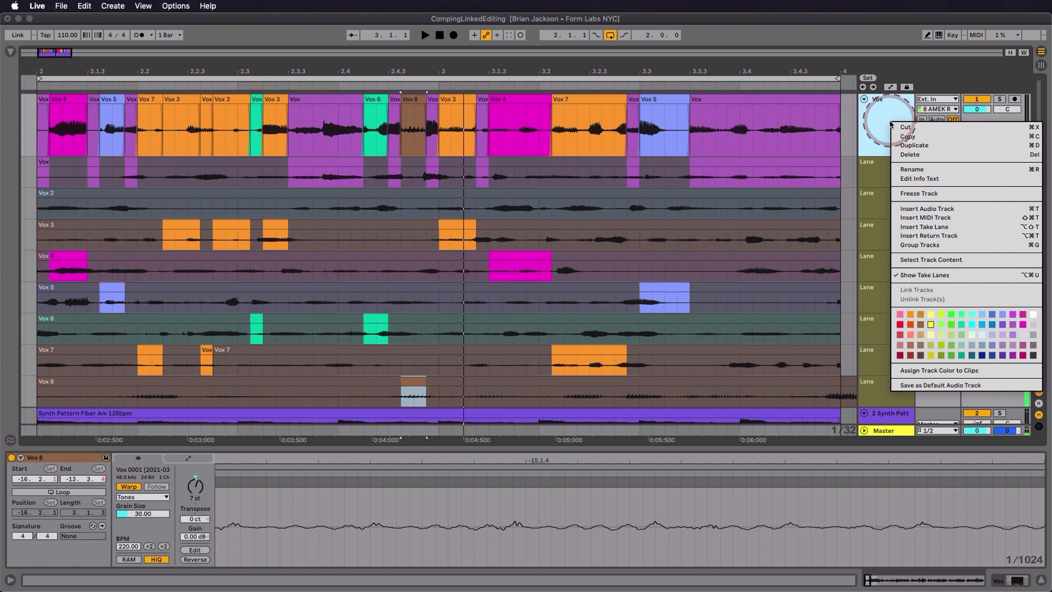
{"action": "left_click", "coordinate": [924, 276]}
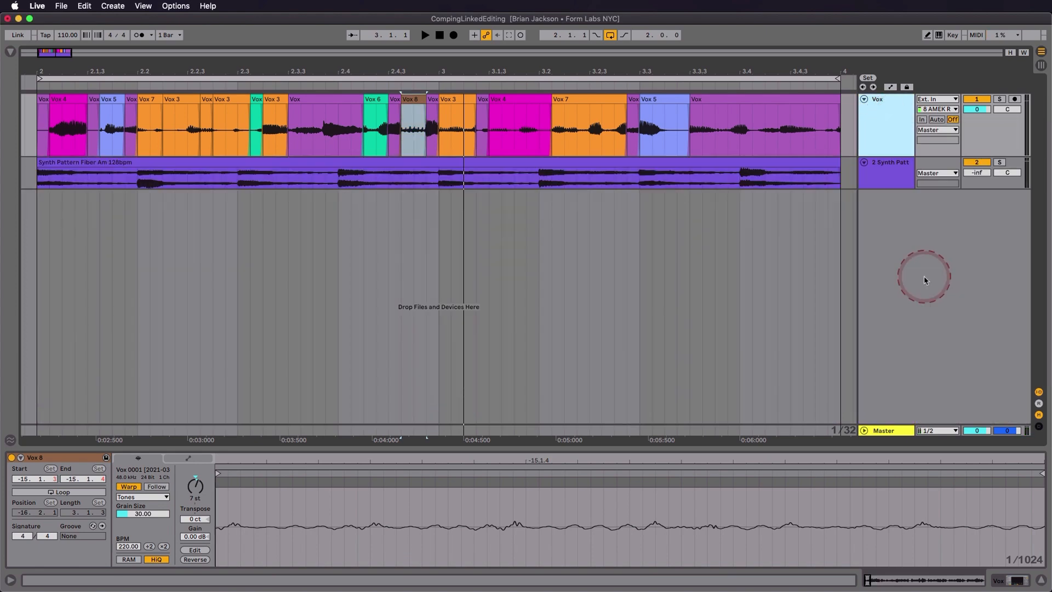
{"action": "right_click", "coordinate": [883, 182]}
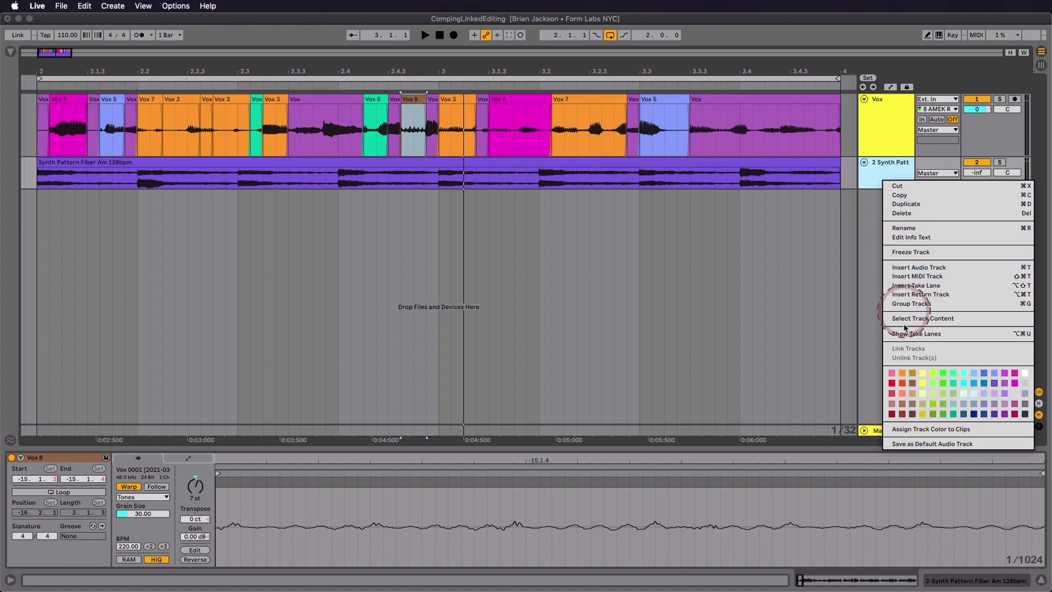
{"action": "left_click", "coordinate": [914, 334]}
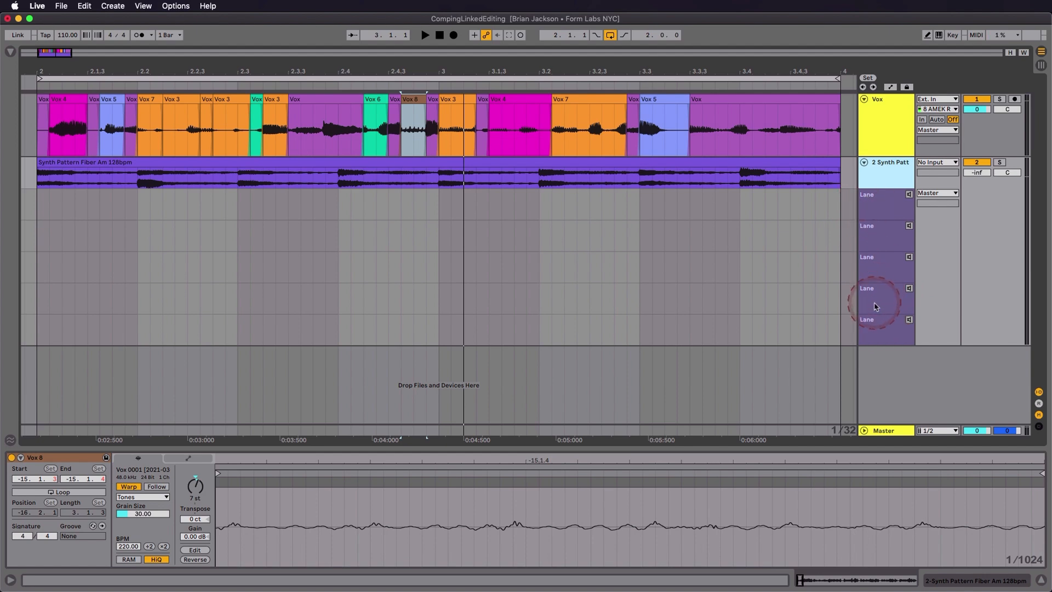
Place the five selected Pad Loops samples, Piano Chords Leaves through Synth Chords Sinner, in the synth track's take lanes at bar 2.
{"action": "key", "text": "super+alt+b"}
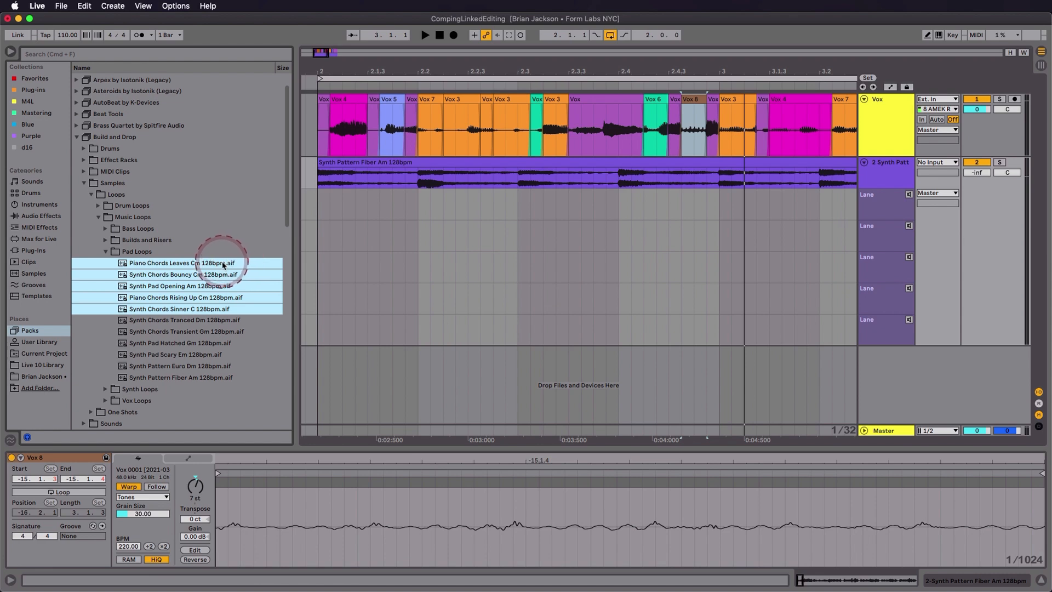
{"action": "left_click_drag", "start_coordinate": [224, 265], "coordinate": [322, 214]}
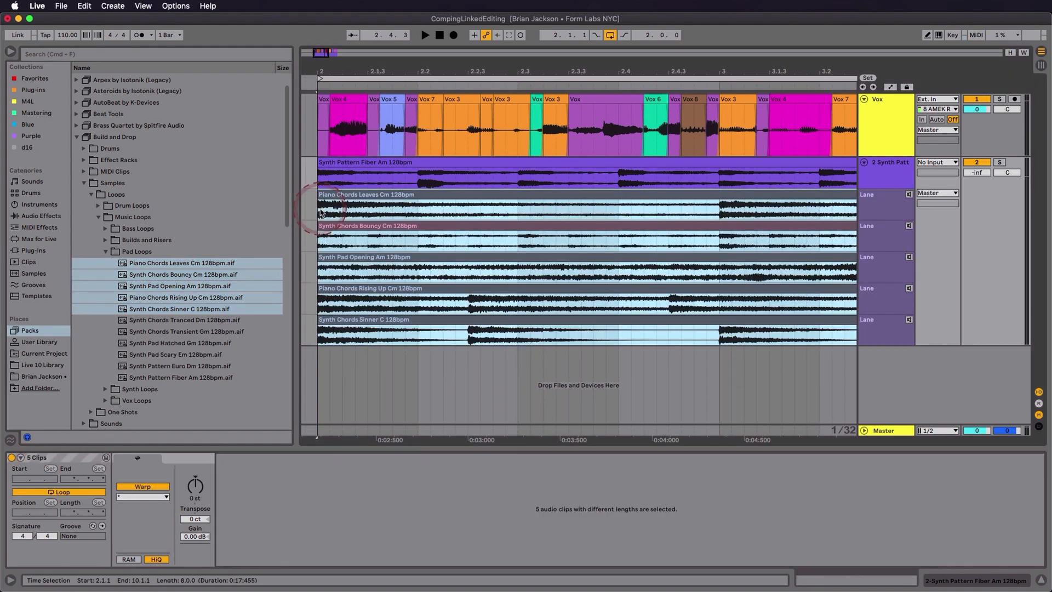
{"action": "key", "text": "super+alt+b"}
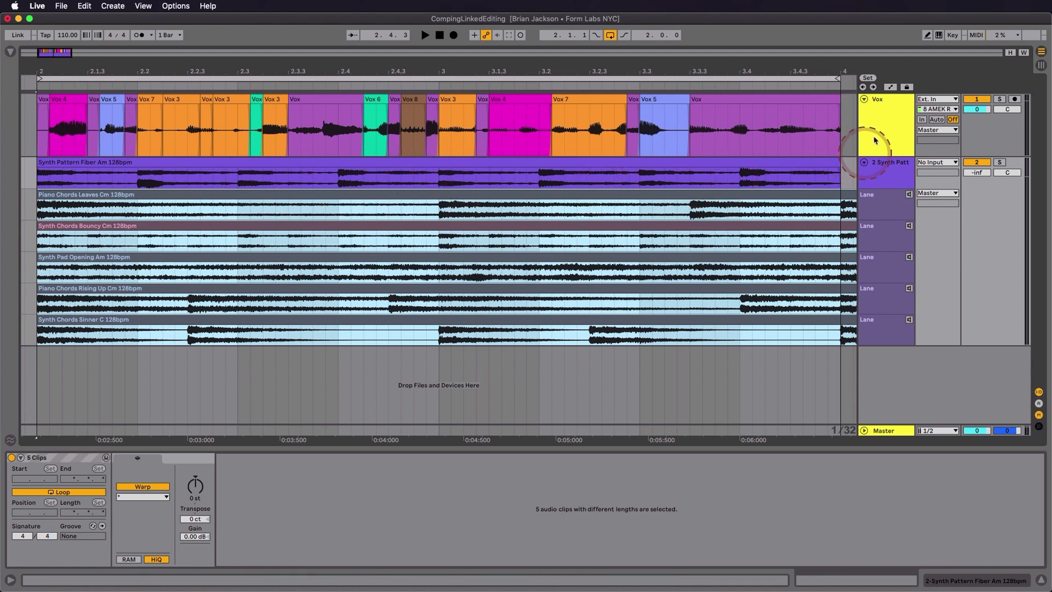
Enable the Vocoder on the Vox track and start playback.
{"action": "left_click", "coordinate": [891, 107]}
{"action": "left_click", "coordinate": [890, 107]}
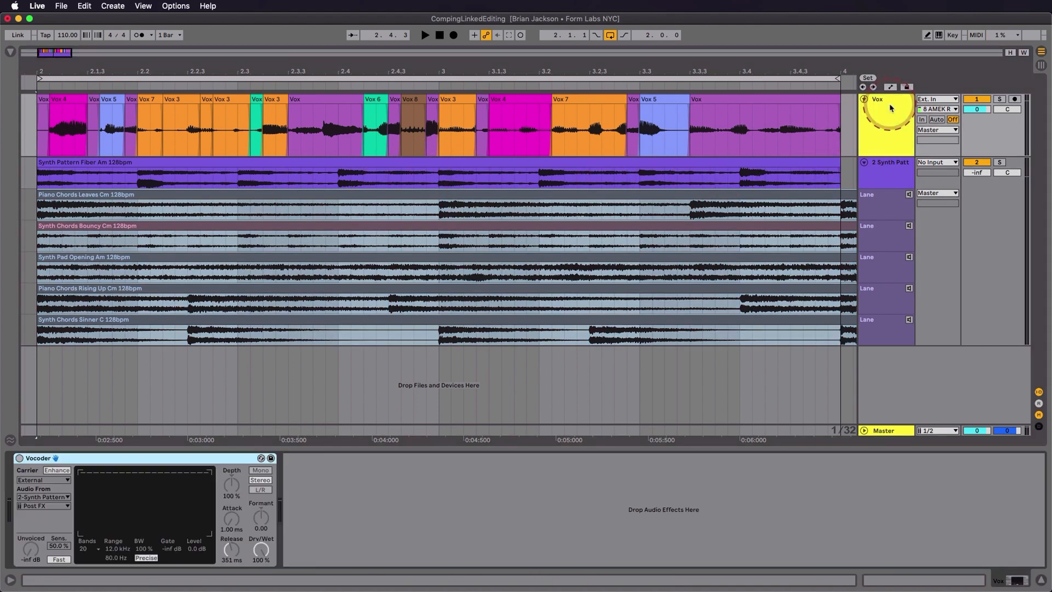
{"action": "left_click", "coordinate": [20, 459]}
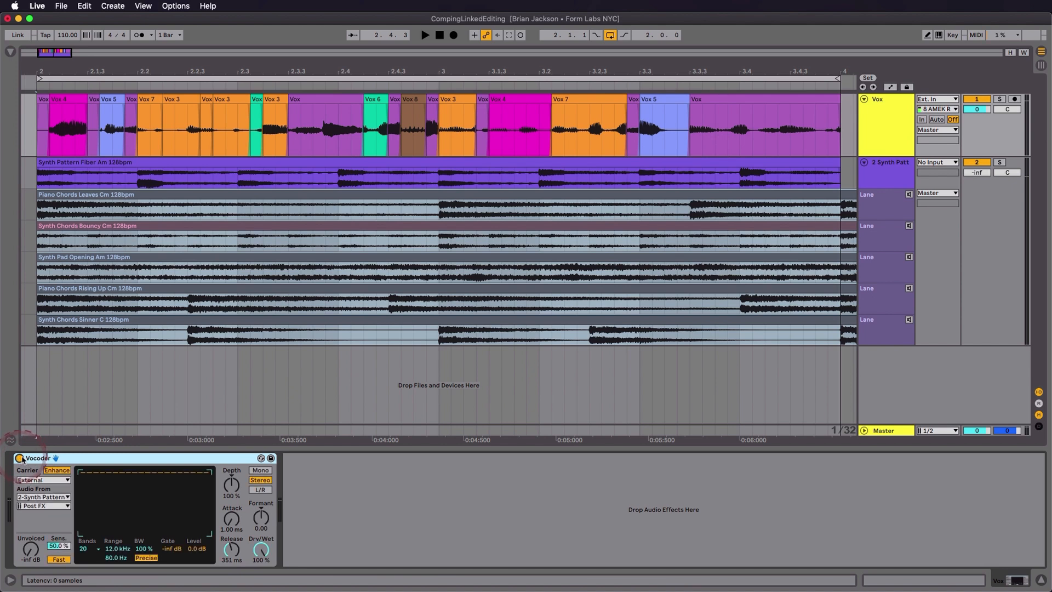
{"action": "key", "text": "space"}
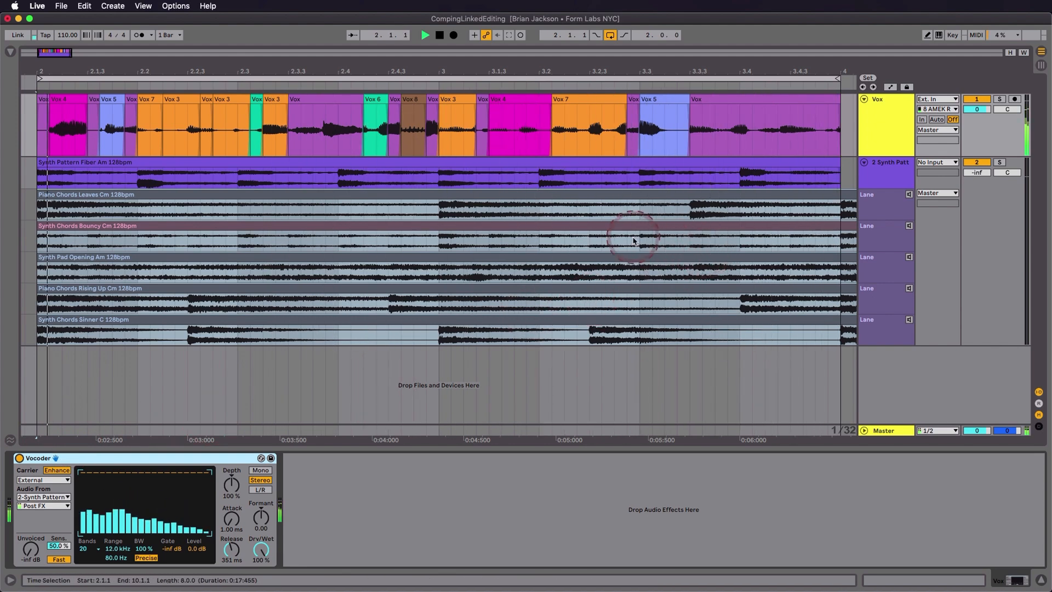
In Draw Mode, comp Piano Chords Leaves sections near 2.2, 3.1.3 and 3.3.2, plus Rising Up sections near 3.4 and 3.1.3.
{"action": "key", "text": "b"}
{"action": "left_click_drag", "start_coordinate": [154, 213], "coordinate": [214, 204]}
{"action": "left_click_drag", "start_coordinate": [468, 208], "coordinate": [511, 213]}
{"action": "left_click_drag", "start_coordinate": [665, 206], "coordinate": [690, 206]}
{"action": "left_click_drag", "start_coordinate": [728, 299], "coordinate": [751, 298]}
{"action": "left_click_drag", "start_coordinate": [502, 299], "coordinate": [476, 298]}
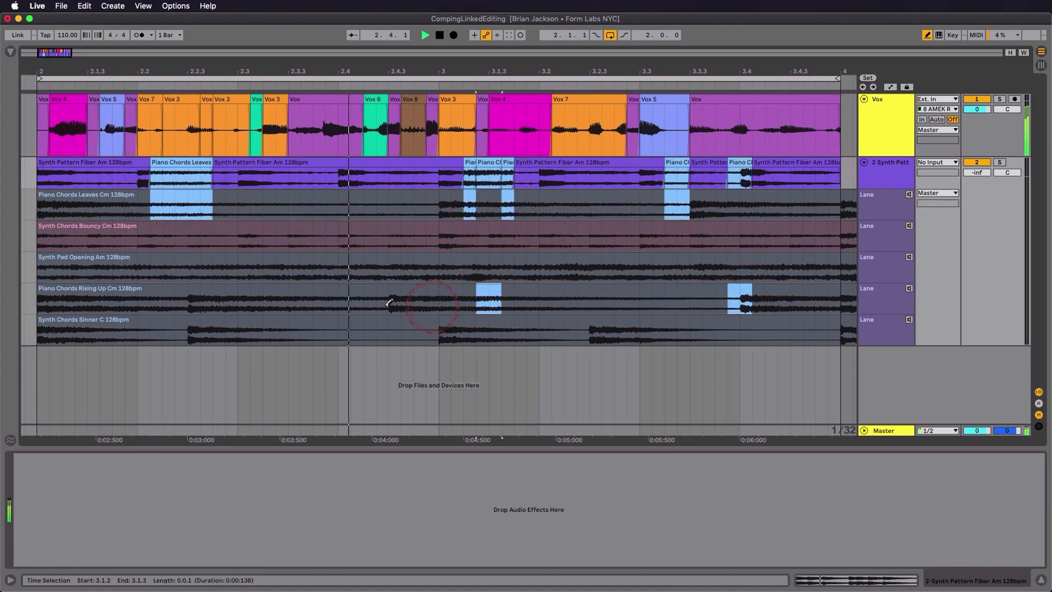
Draw Piano Chords Rising Up sections before 2.4 and 2.2, plus Synth Chords Sinner sections from 2.2.3, before 3 and from 3.2.2.
{"action": "left_click_drag", "start_coordinate": [351, 299], "coordinate": [275, 299]}
{"action": "mouse_move", "coordinate": [99, 299]}
{"action": "left_mouse_down"}
{"action": "mouse_move", "coordinate": [162, 298]}
{"action": "mouse_move", "coordinate": [301, 331]}
{"action": "left_mouse_up"}
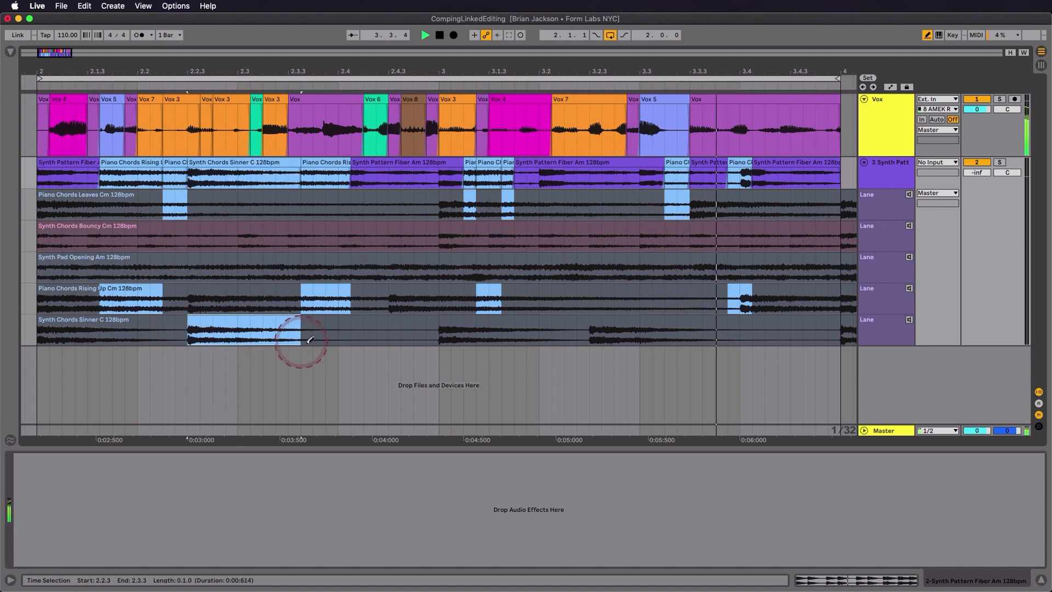
{"action": "left_click_drag", "start_coordinate": [414, 329], "coordinate": [451, 332]}
{"action": "left_click_drag", "start_coordinate": [577, 328], "coordinate": [626, 328]}
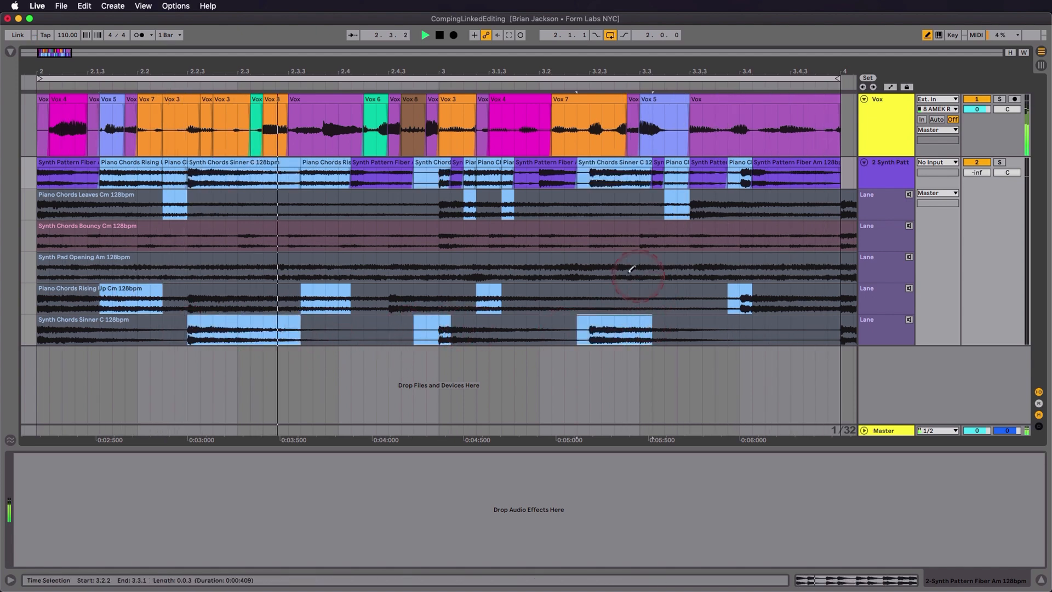
Draw Synth Pad Opening sections near 3.3, from 3.3.4 to 3.4.3, and around 2.3 into the synth track's main lane.
{"action": "left_click_drag", "start_coordinate": [629, 268], "coordinate": [706, 268]}
{"action": "left_click_drag", "start_coordinate": [790, 268], "coordinate": [715, 269]}
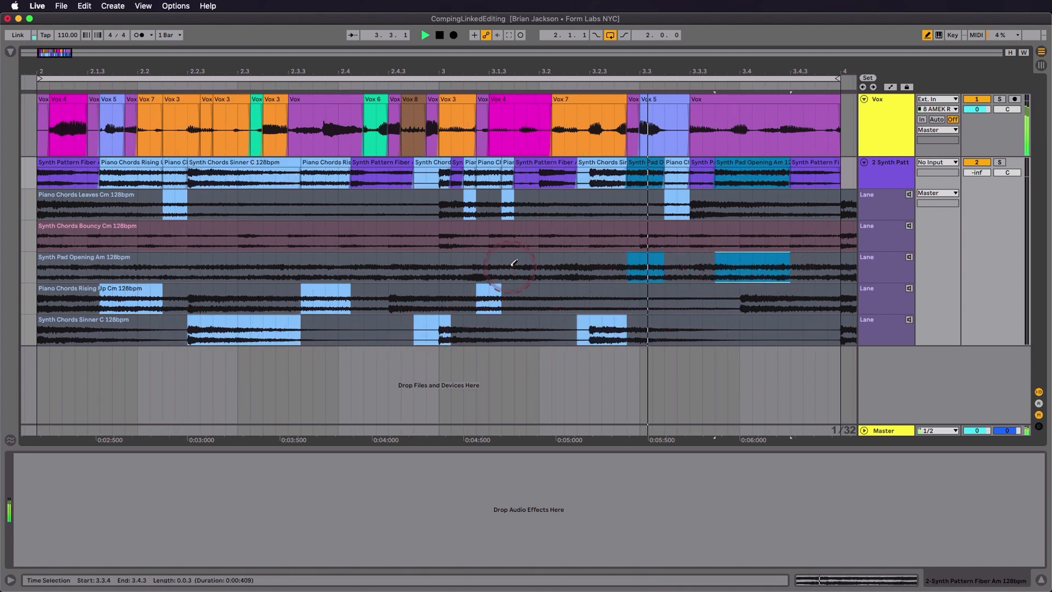
{"action": "left_click_drag", "start_coordinate": [275, 268], "coordinate": [216, 270]}
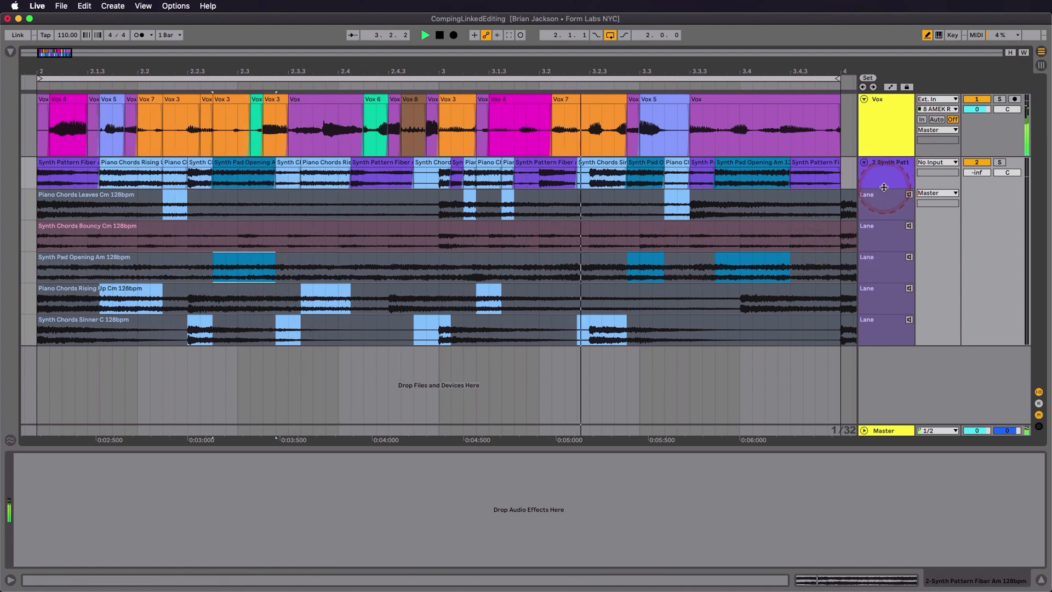
Stop playback, make the synth track's main lane slightly taller and hide its take lanes.
{"action": "left_click_drag", "start_coordinate": [883, 189], "coordinate": [883, 201]}
{"action": "key", "text": "space"}
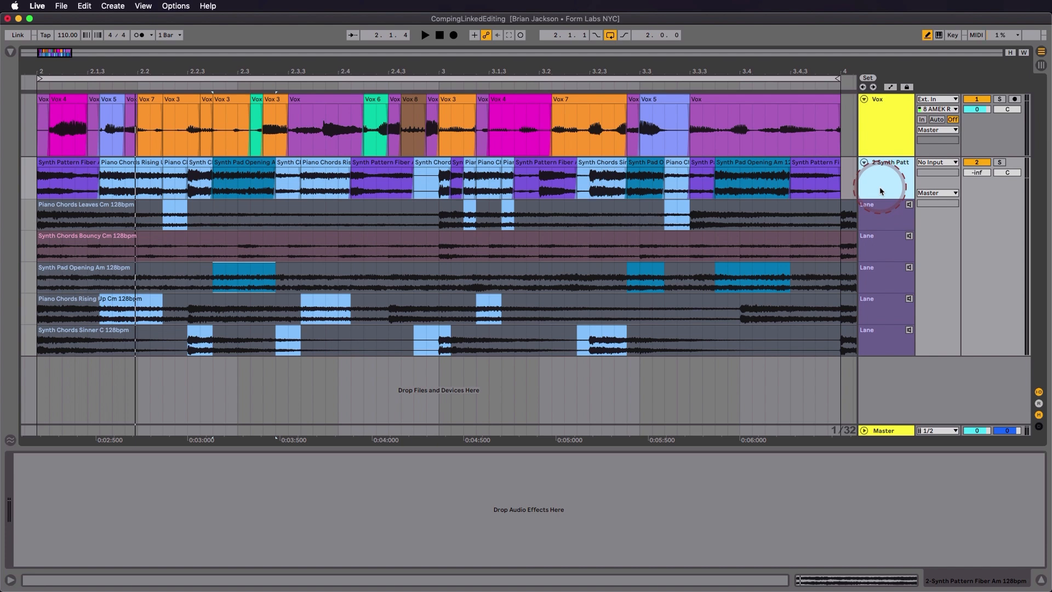
{"action": "key", "text": "super+alt+u"}
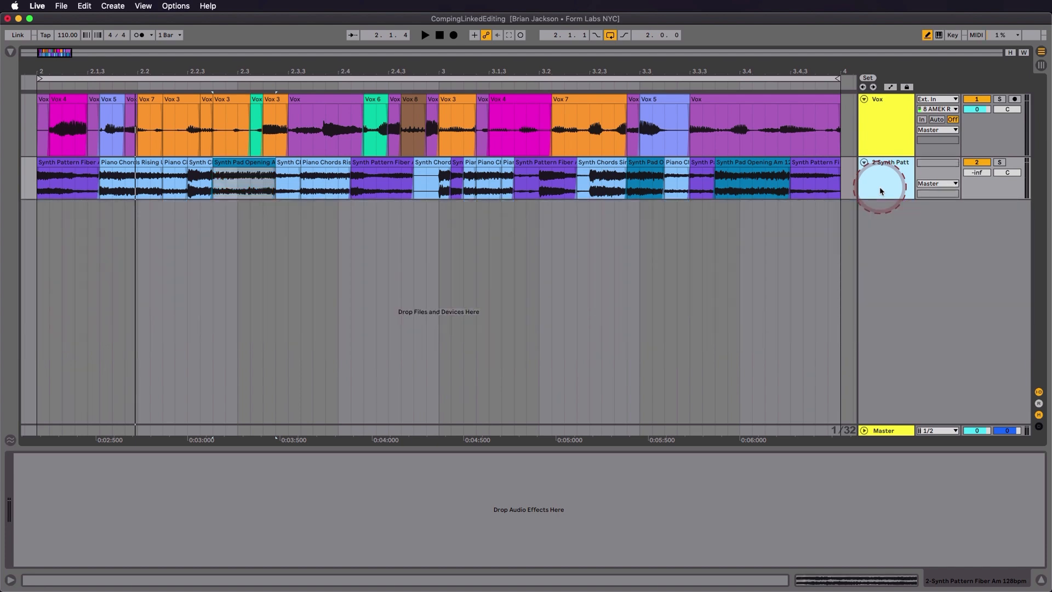
Link the Vox and synth pattern tracks for shared editing.
{"action": "left_click", "coordinate": [890, 127]}
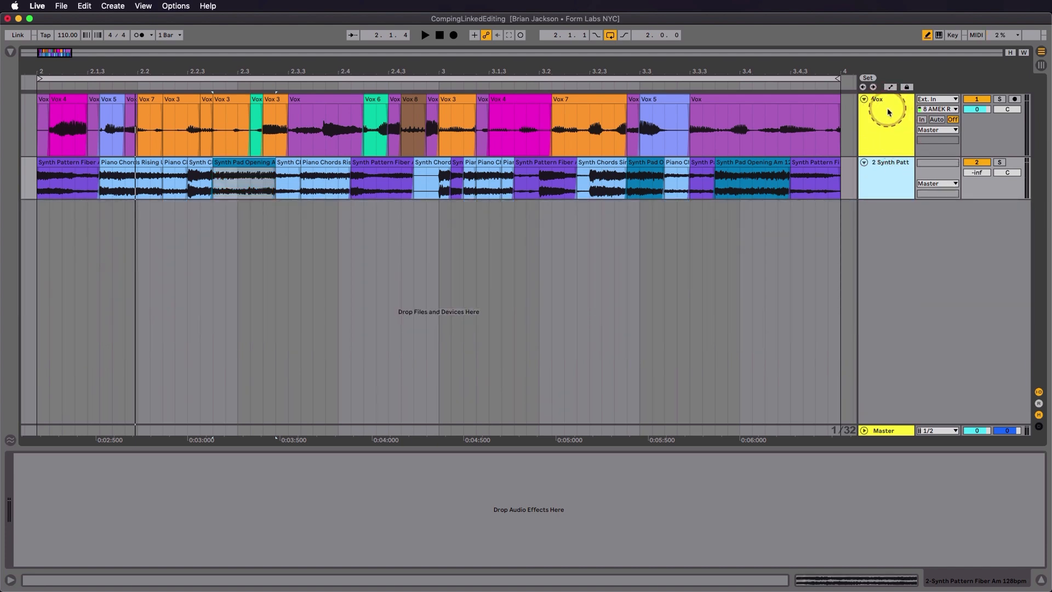
{"action": "right_click", "coordinate": [889, 112]}
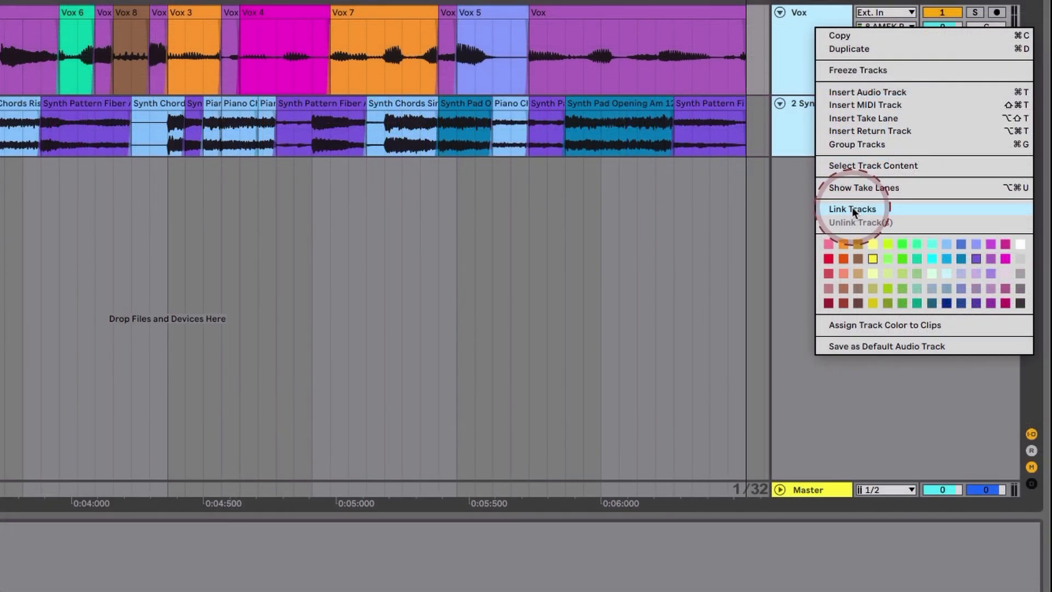
{"action": "left_click", "coordinate": [853, 209]}
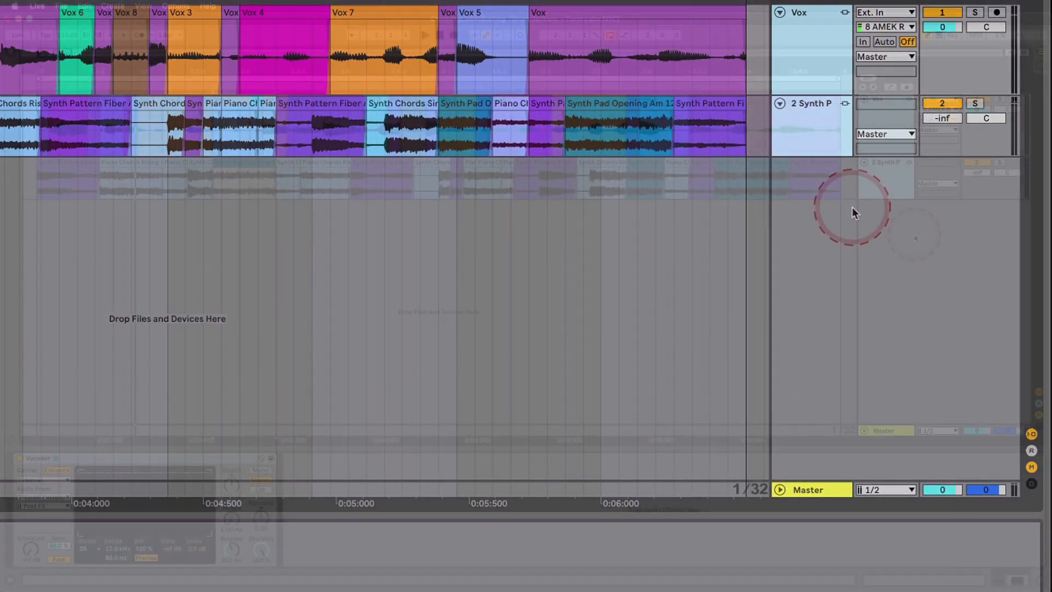
{"action": "left_click_drag", "start_coordinate": [602, 70], "coordinate": [351, 50]}
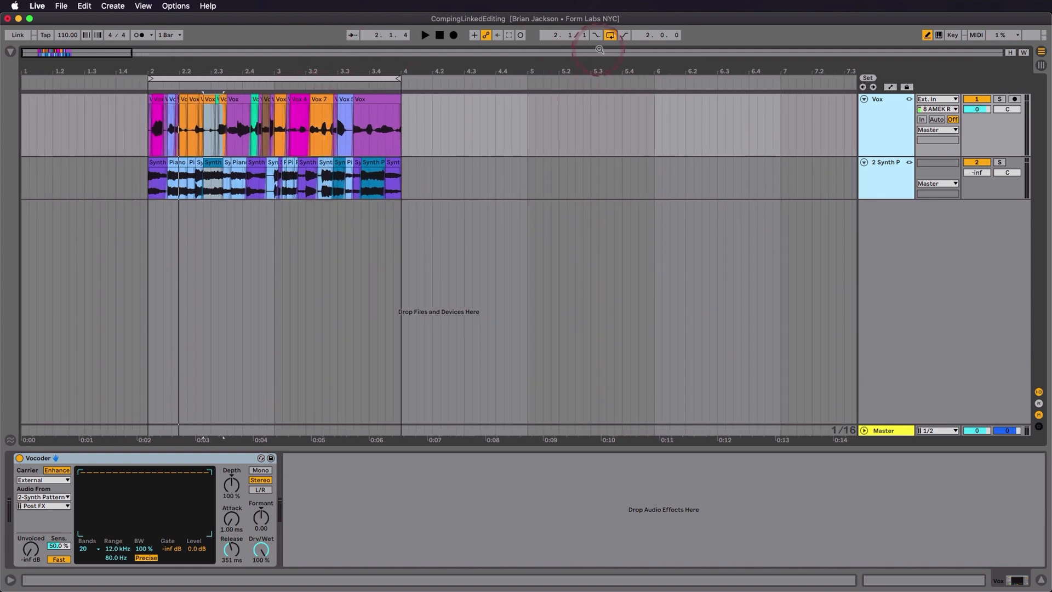
Move the last linked Vox and synth section from 3.3.3 to 4.2.2, and the first linked section from 2.1.1 to 1.3.1.
{"action": "left_click", "coordinate": [533, 93]}
{"action": "left_click", "coordinate": [363, 99]}
{"action": "left_click", "coordinate": [366, 99]}
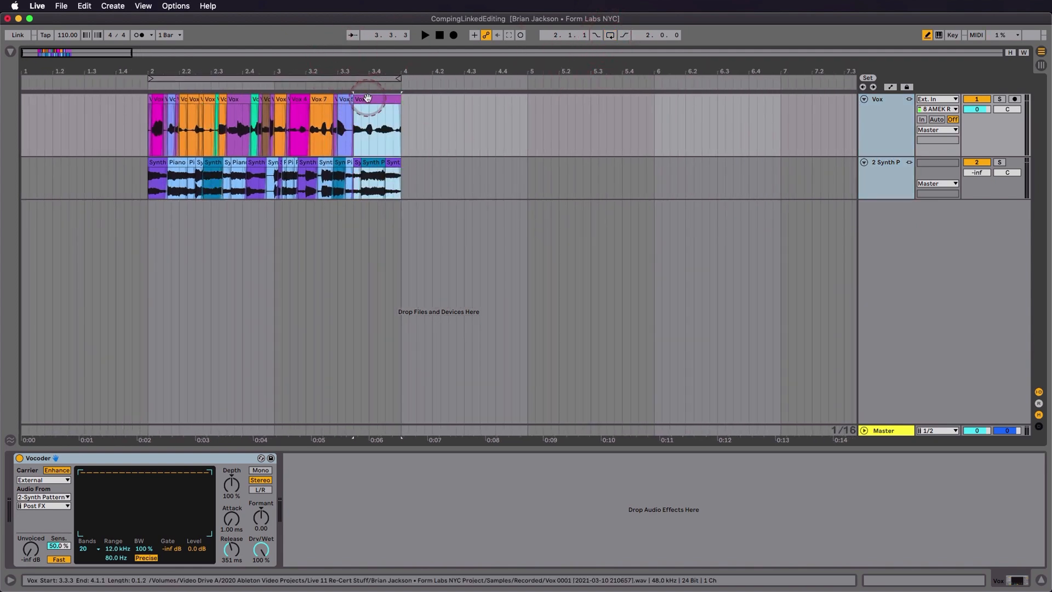
{"action": "left_click_drag", "start_coordinate": [367, 98], "coordinate": [455, 99]}
{"action": "left_click", "coordinate": [156, 166]}
{"action": "left_click_drag", "start_coordinate": [156, 166], "coordinate": [99, 164]}
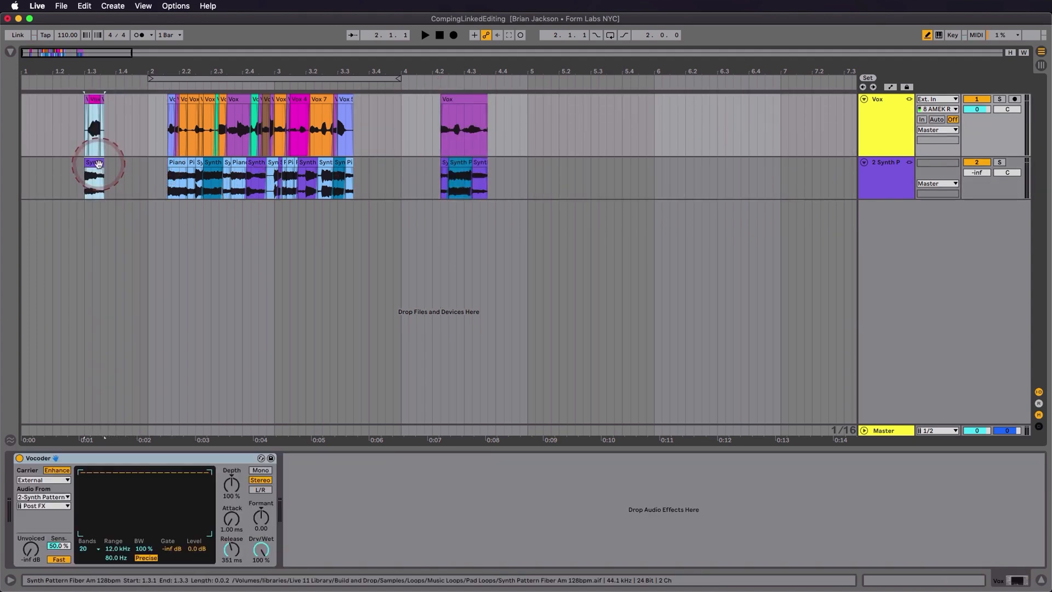
Make the synth pattern track's main lane slightly taller and show the take lanes of both linked tracks.
{"action": "left_click", "coordinate": [871, 206]}
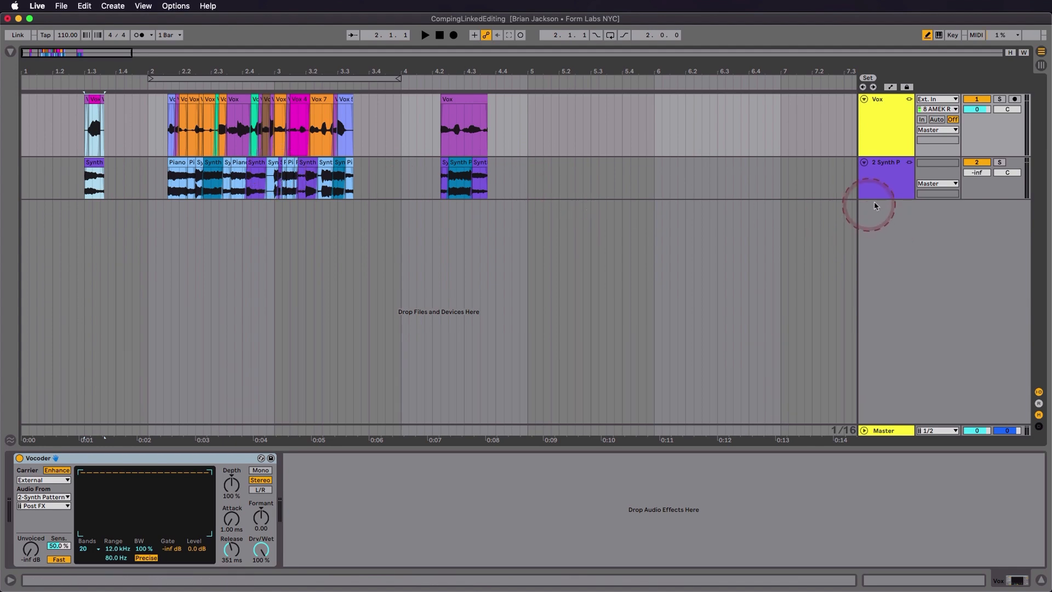
{"action": "left_click_drag", "start_coordinate": [878, 199], "coordinate": [877, 209]}
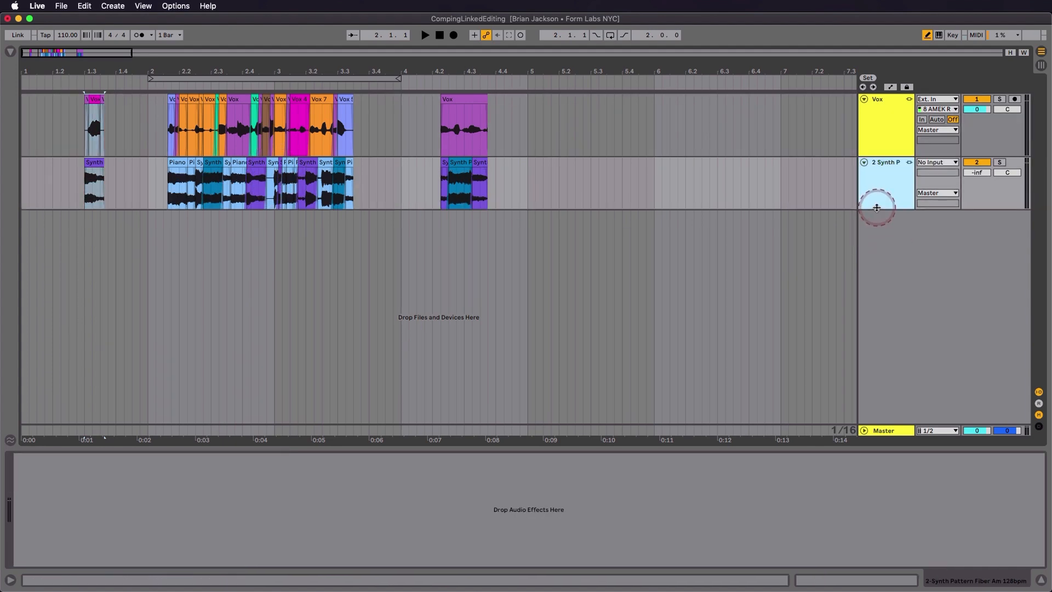
{"action": "left_click", "coordinate": [881, 104]}
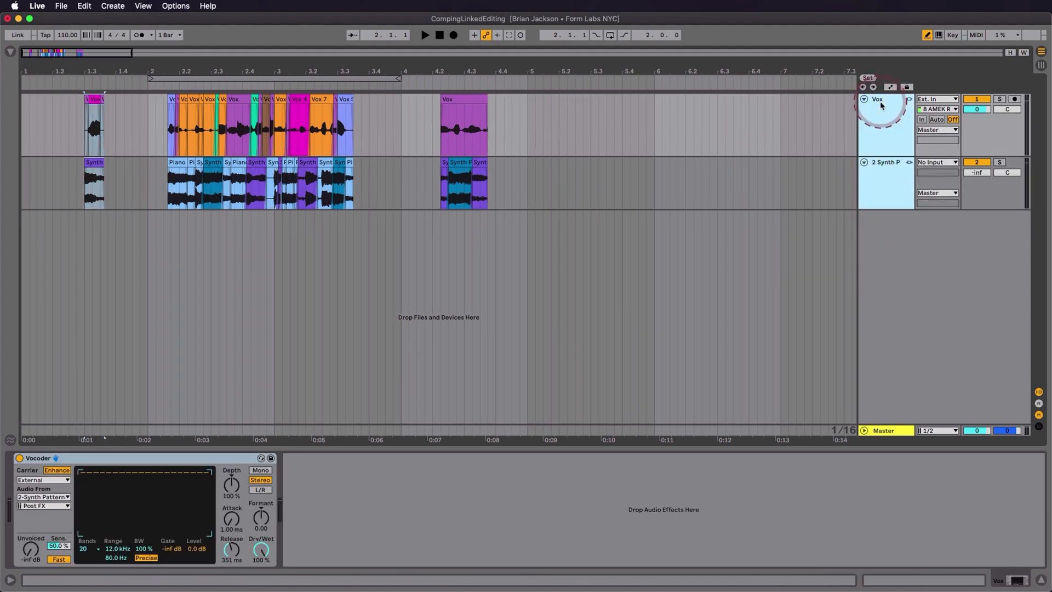
{"action": "key", "text": "super+alt+u"}
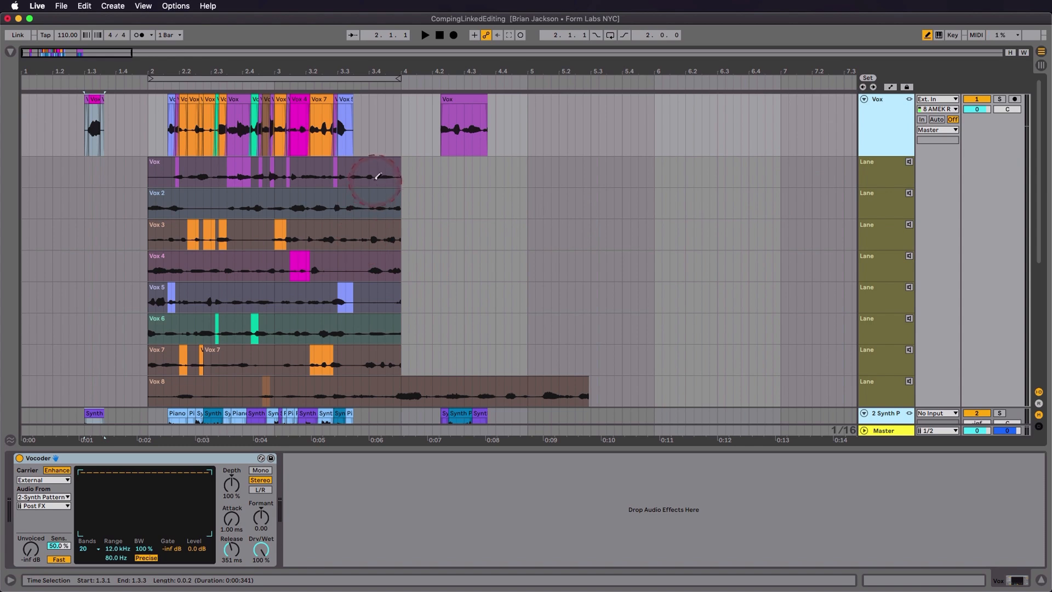
Draw the first Vox take from 3.4.1 to 4.1.1 and Synth Chords Bouncy from 2.1.1 to 2.1.3 into the linked main lanes.
{"action": "left_click_drag", "start_coordinate": [371, 174], "coordinate": [401, 174]}
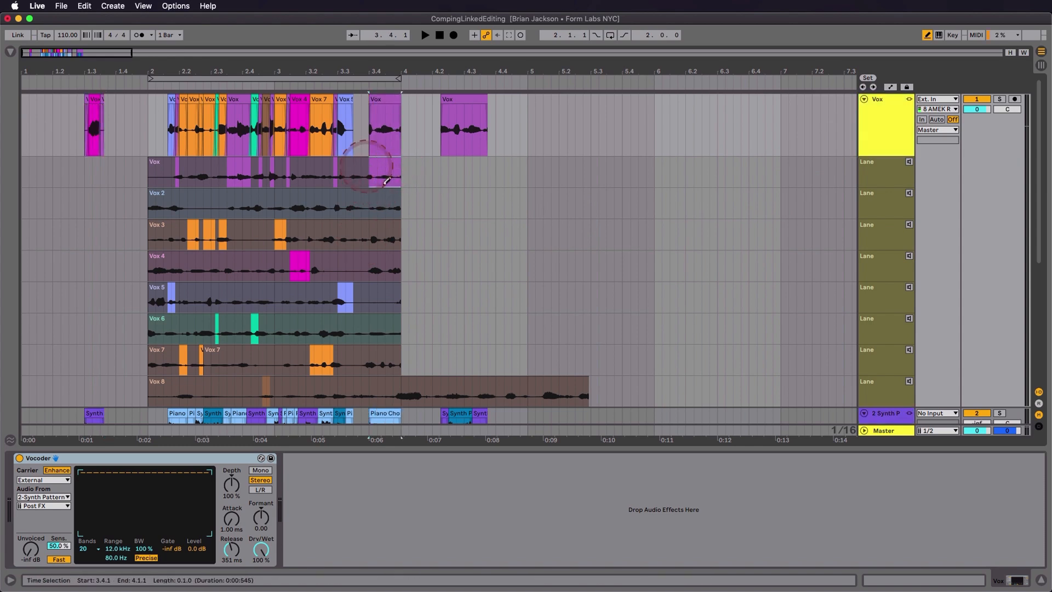
{"action": "scroll", "coordinate": [411, 246], "scroll_direction": "down", "scroll_amount": 5}
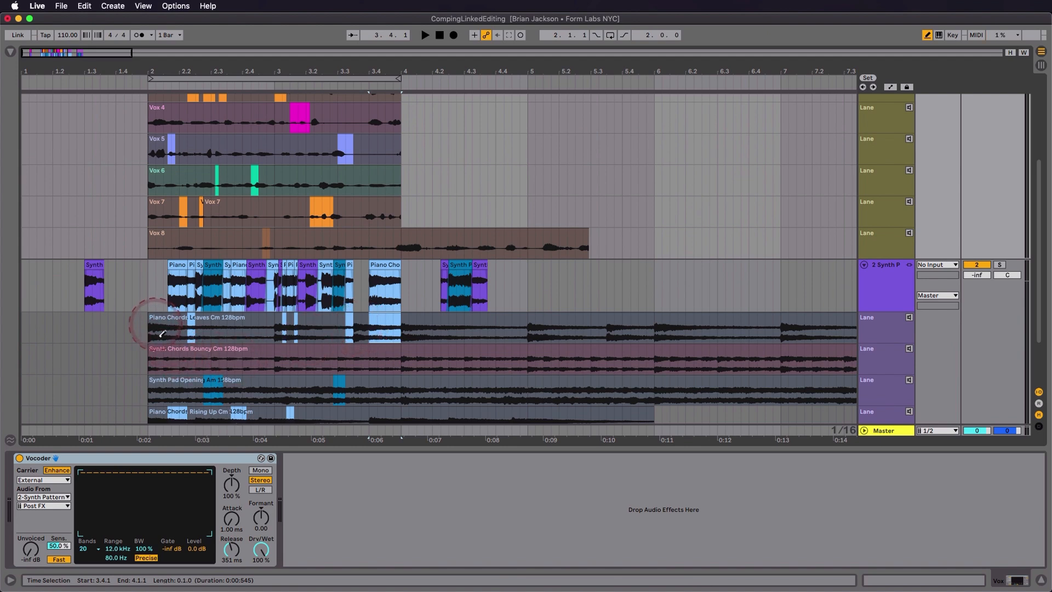
{"action": "left_click_drag", "start_coordinate": [159, 365], "coordinate": [144, 364]}
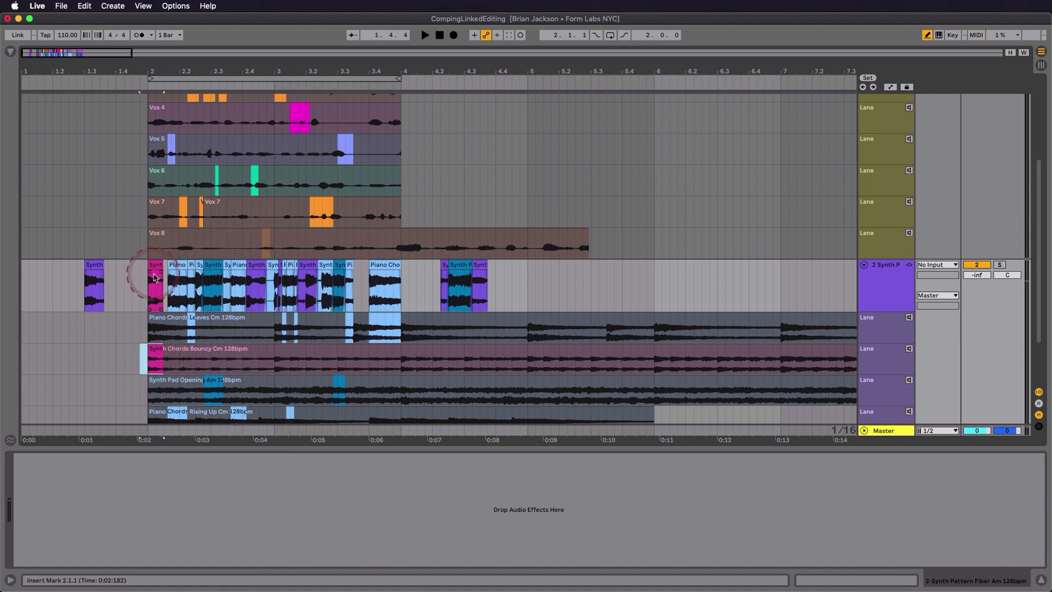
Hide the take lanes of the linked Vox and synth pattern tracks.
{"action": "scroll", "coordinate": [157, 269], "scroll_direction": "up", "scroll_amount": 5}
{"action": "left_click", "coordinate": [155, 107]}
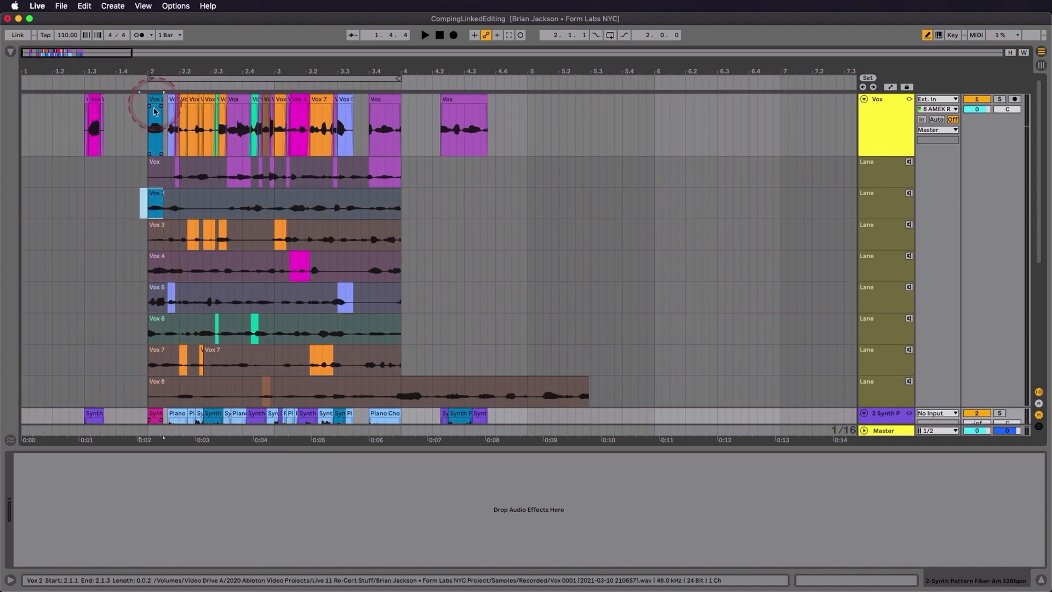
{"action": "left_click", "coordinate": [872, 125]}
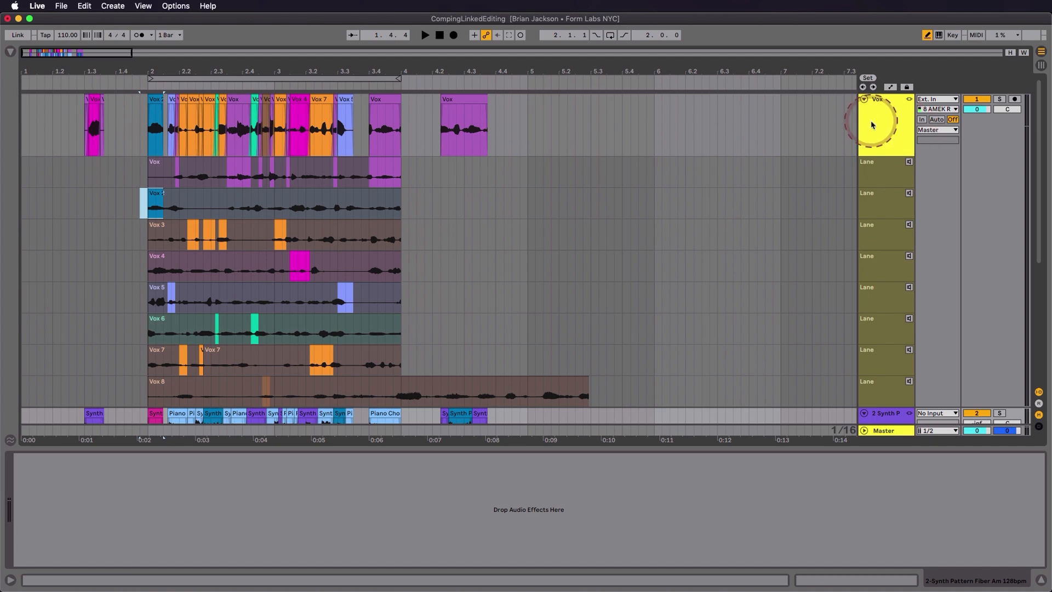
{"action": "key", "text": "super+alt+u"}
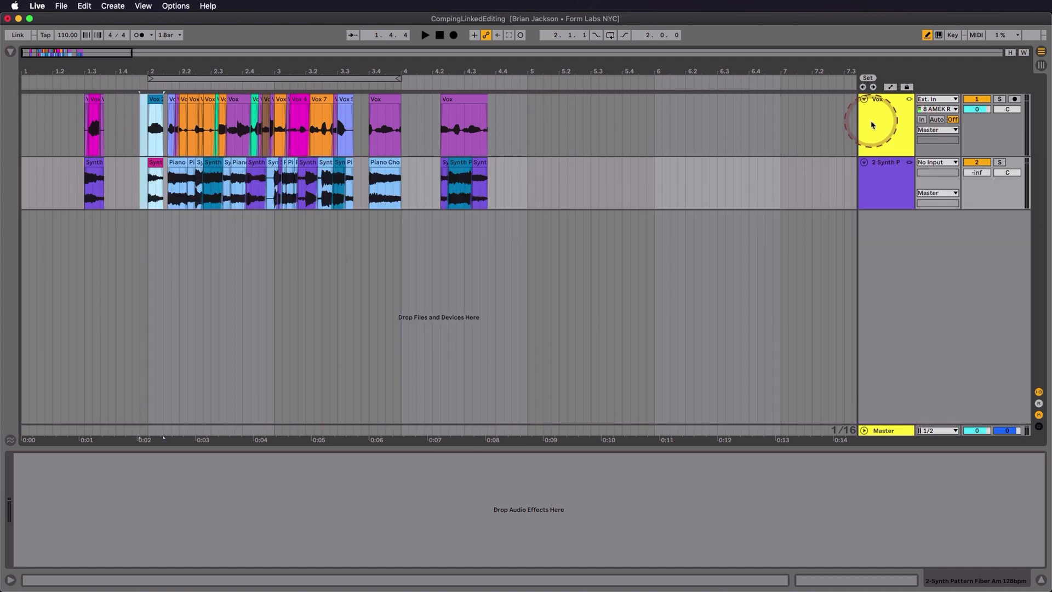